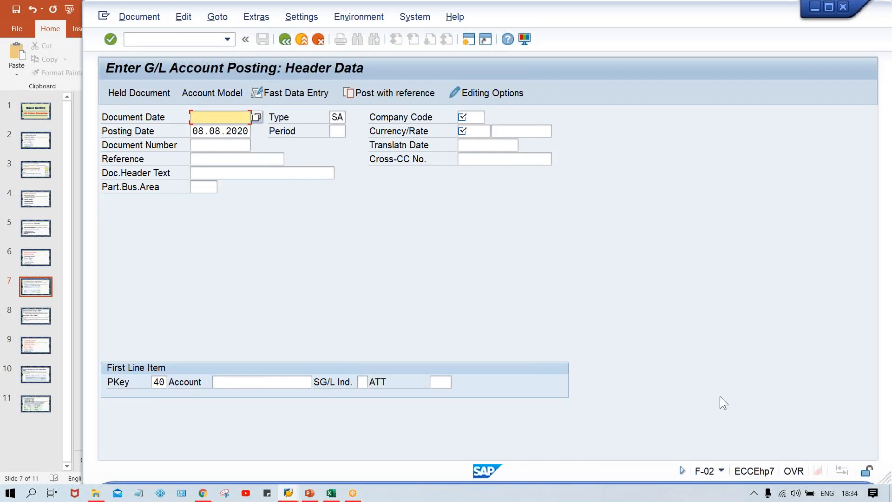
click(754, 493)
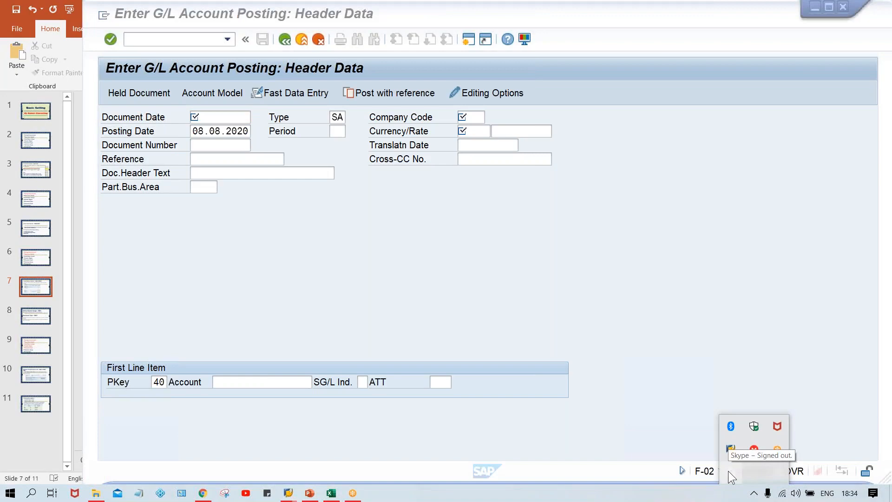
click(593, 289)
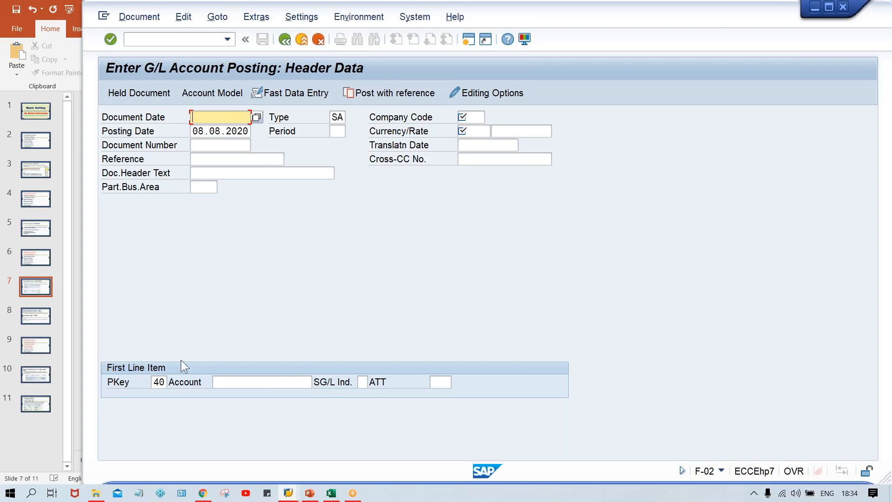
Leave the F-02 posting screen and open transaction FB50 for entering a G/L account document.
click(149, 39)
text(/)
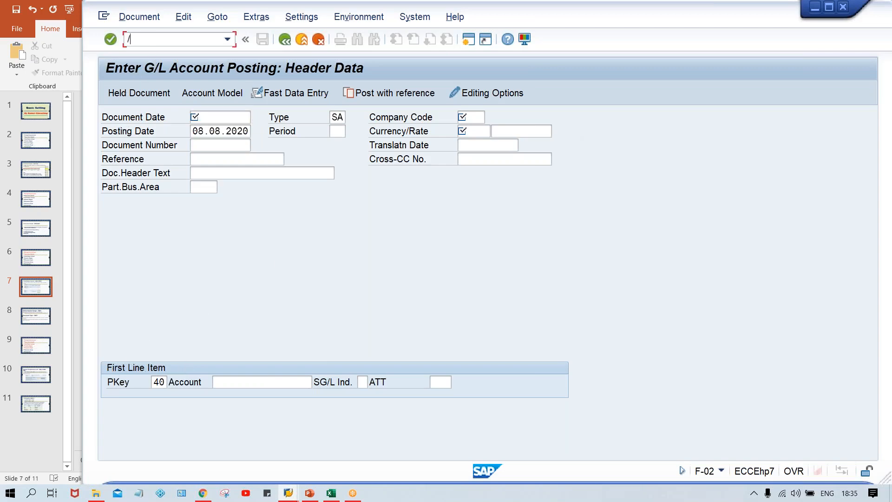
text(nfb50)
key(Return)
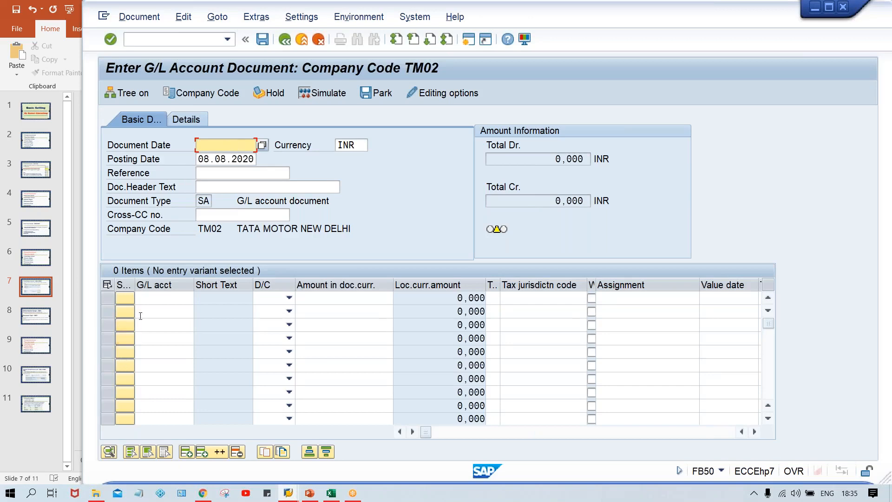
Set the debit/credit indicator to Credit on the first line item and Debit on the second.
click(152, 294)
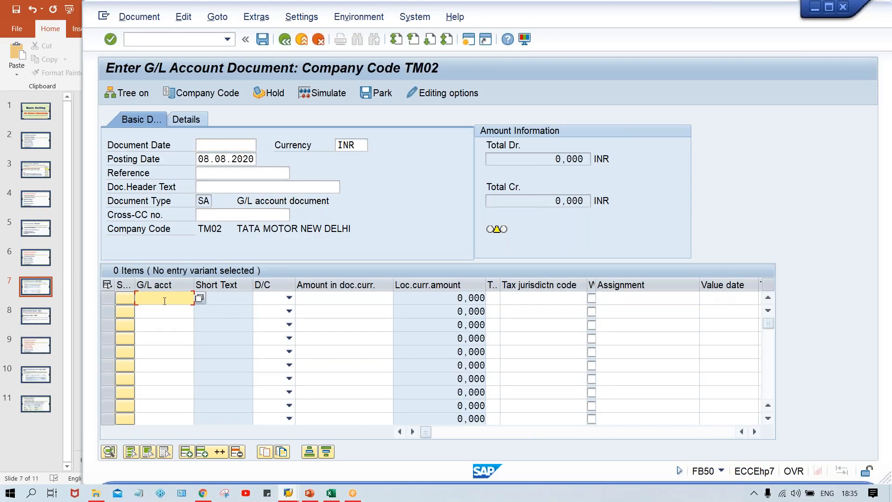
click(267, 299)
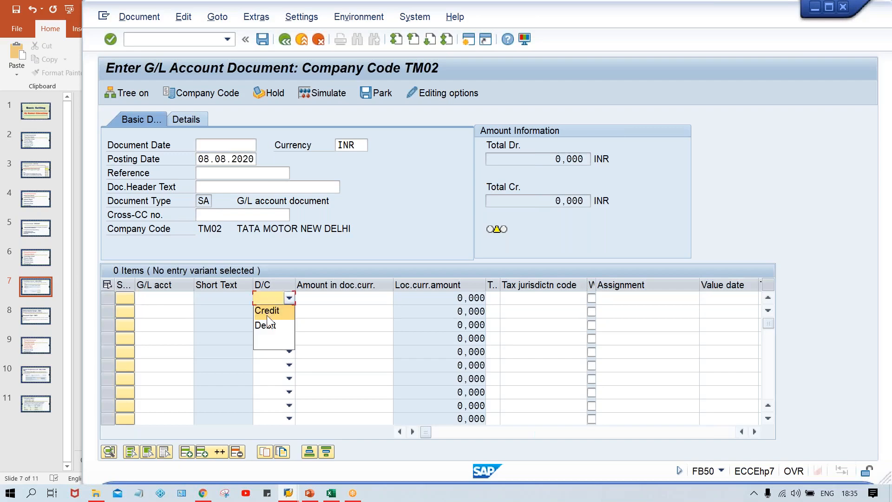
click(264, 300)
click(264, 300)
click(265, 326)
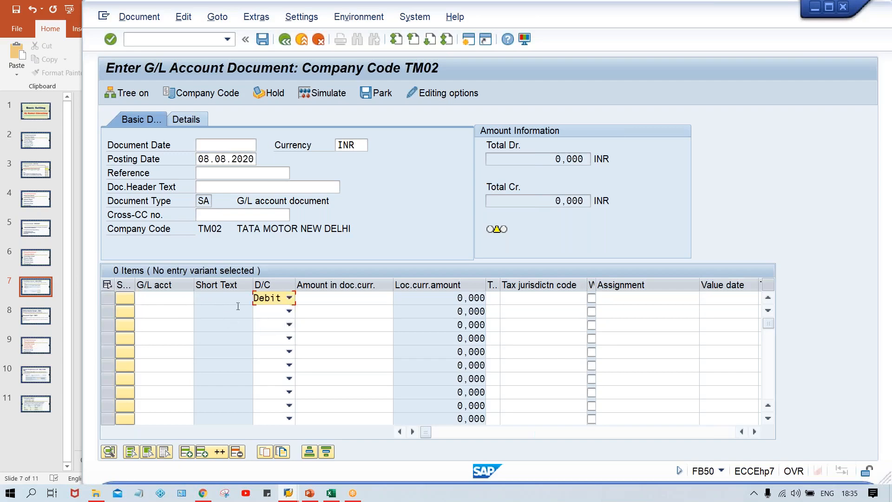
click(273, 305)
click(271, 313)
click(271, 310)
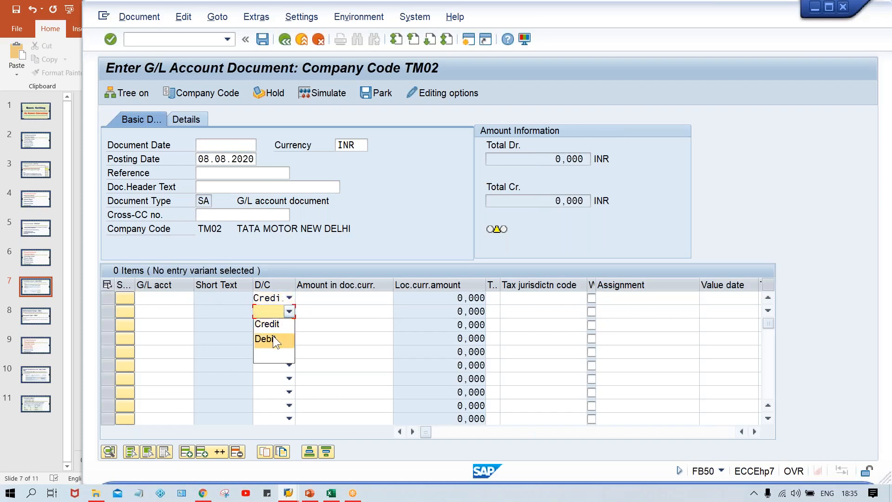
click(272, 338)
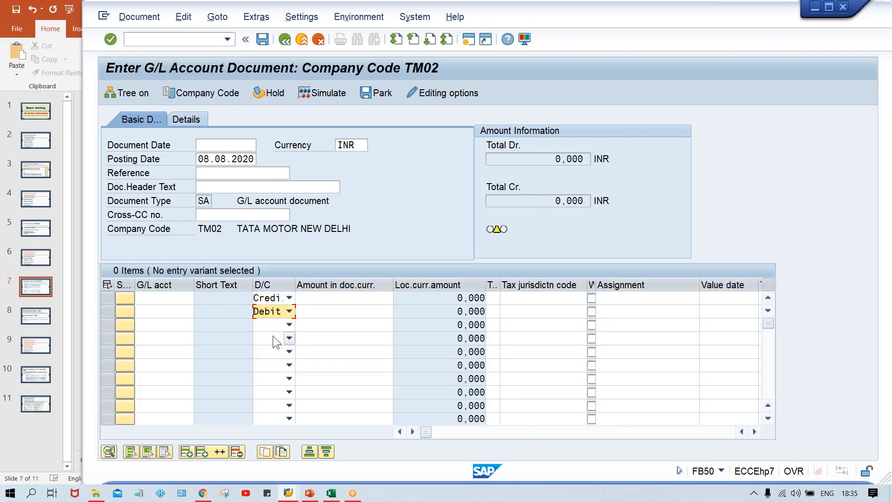
Examine the line item fields of the G/L document, from G/L account and amount across to Profit center.
click(165, 306)
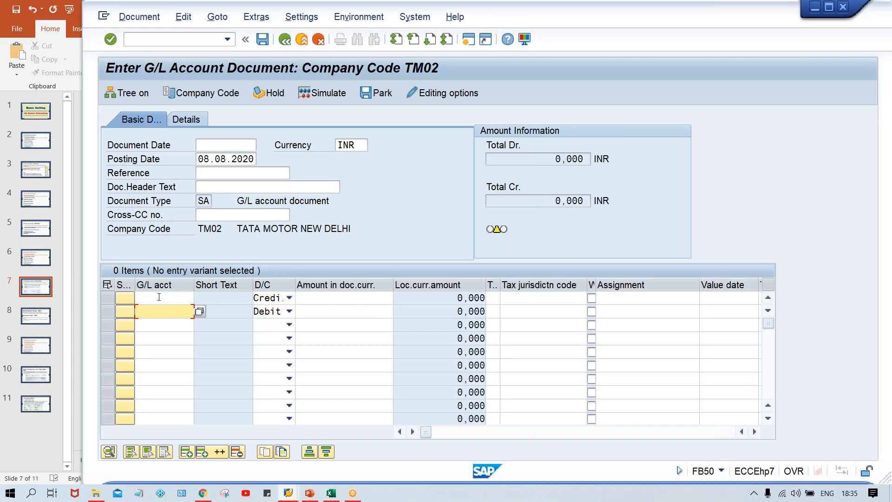
click(158, 297)
click(159, 313)
click(326, 300)
click(342, 312)
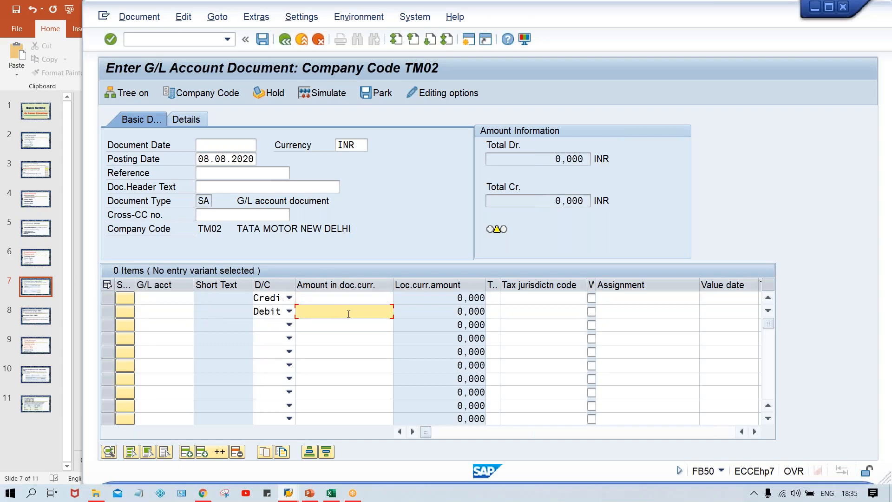
click(754, 432)
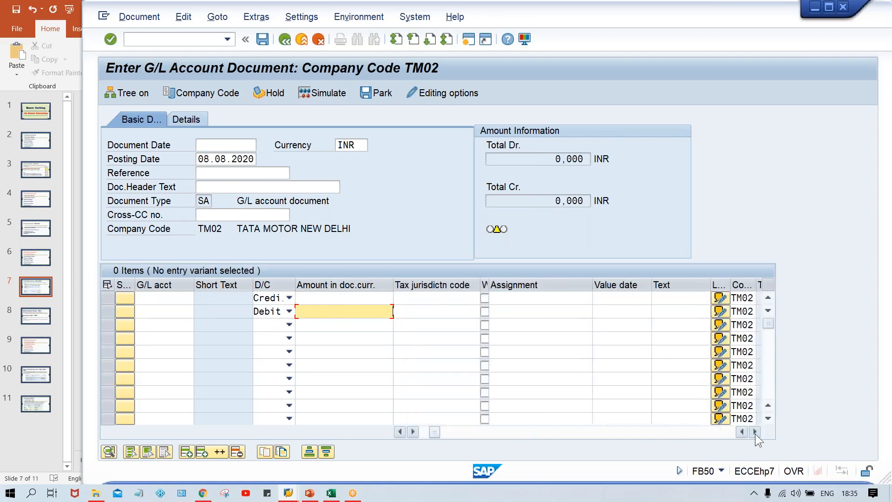
click(754, 431)
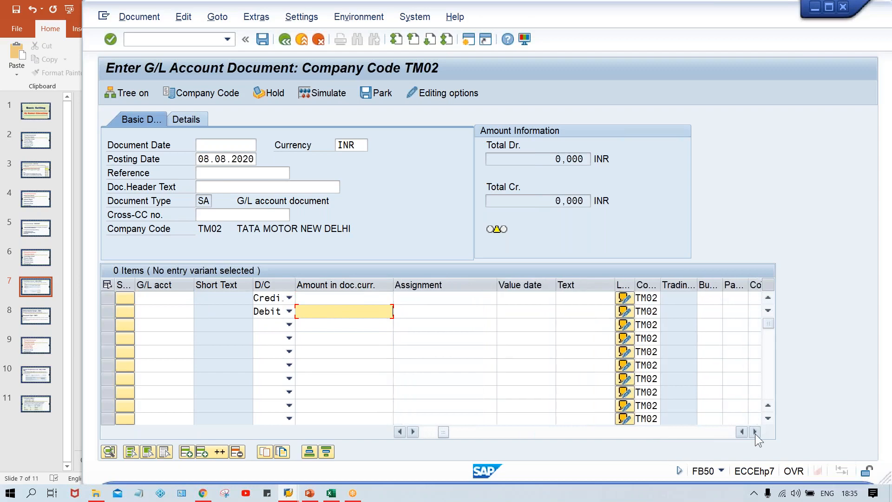
click(754, 432)
click(755, 432)
click(754, 431)
click(755, 431)
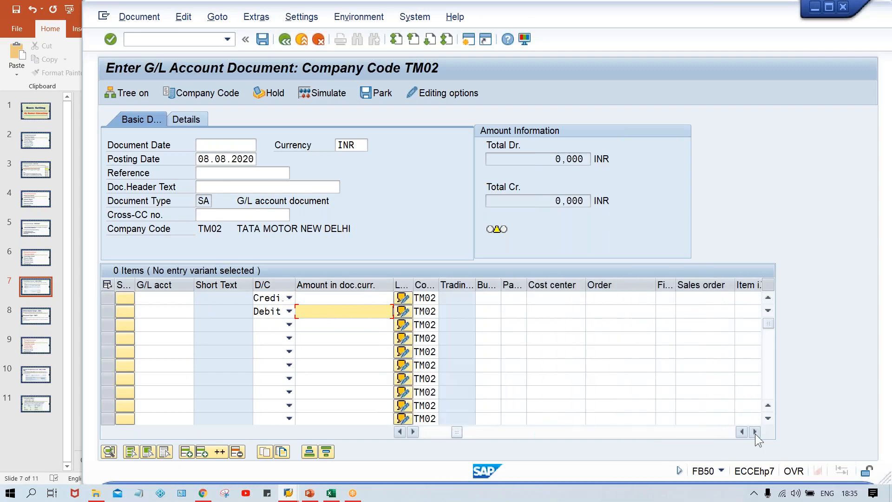
click(754, 431)
click(754, 431)
click(755, 431)
click(754, 431)
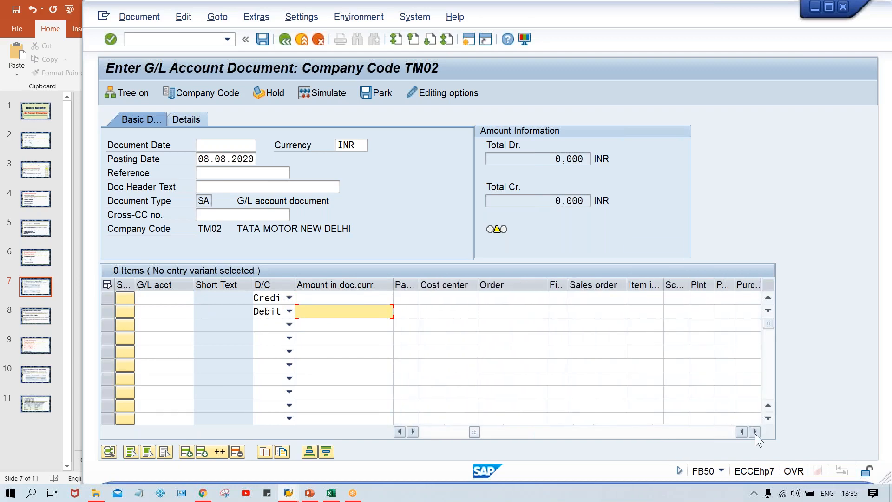
click(754, 431)
click(754, 431)
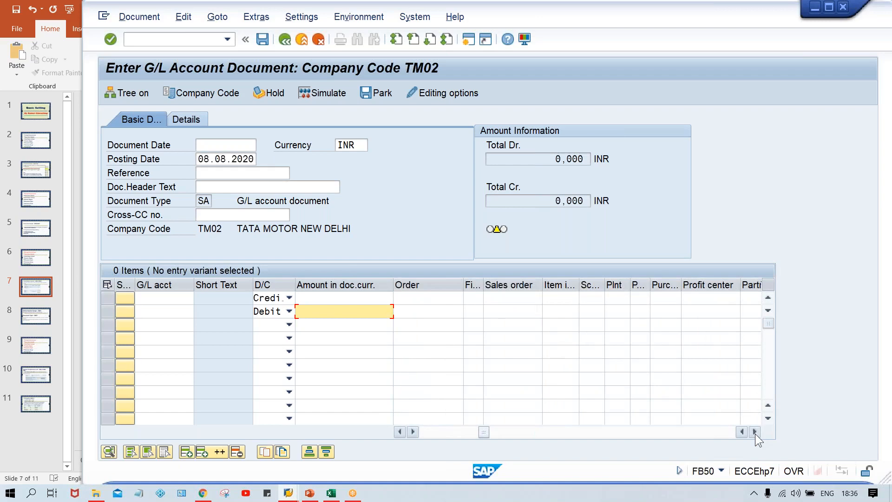
click(755, 432)
click(754, 431)
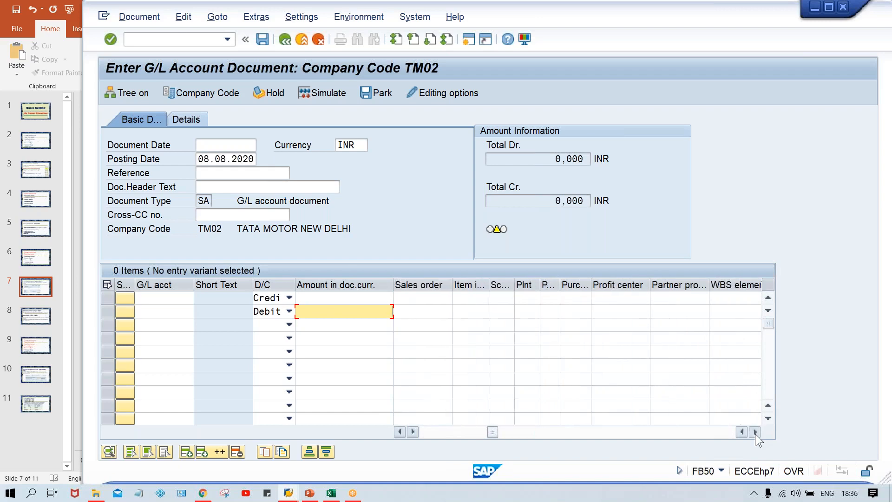
click(755, 432)
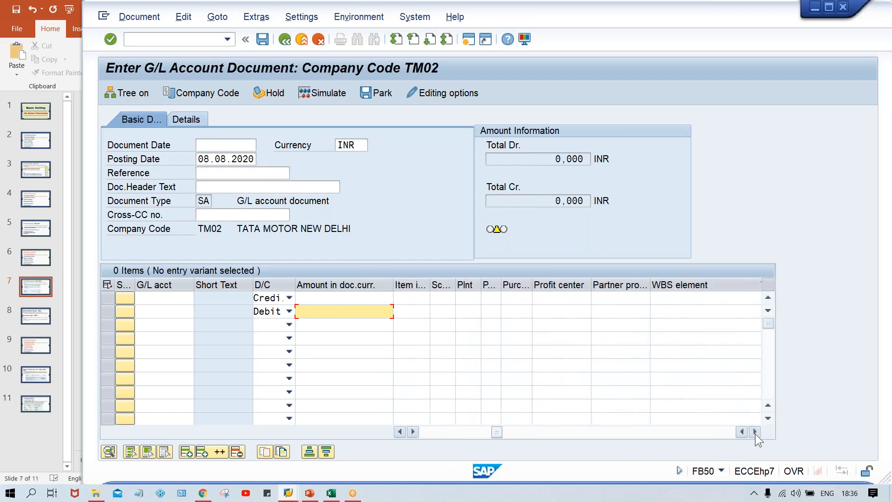
click(580, 298)
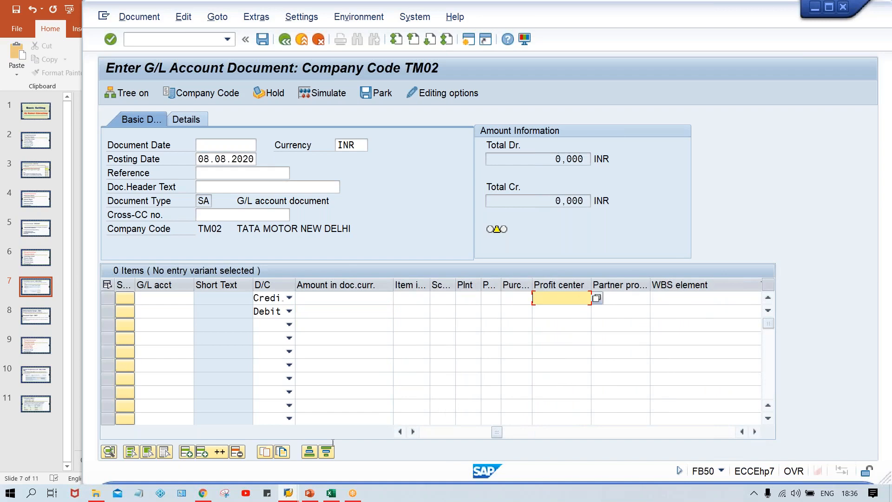
Return to the business area field of the first line item.
click(399, 431)
click(399, 432)
click(399, 431)
click(399, 432)
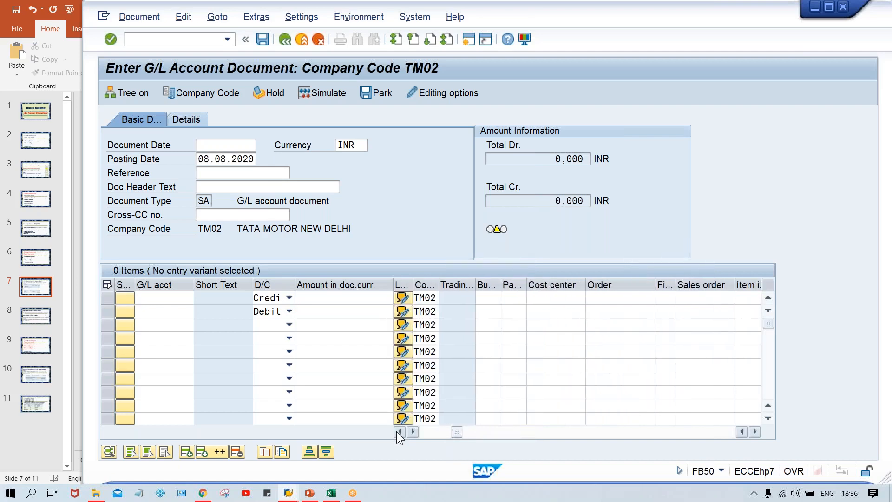
click(487, 300)
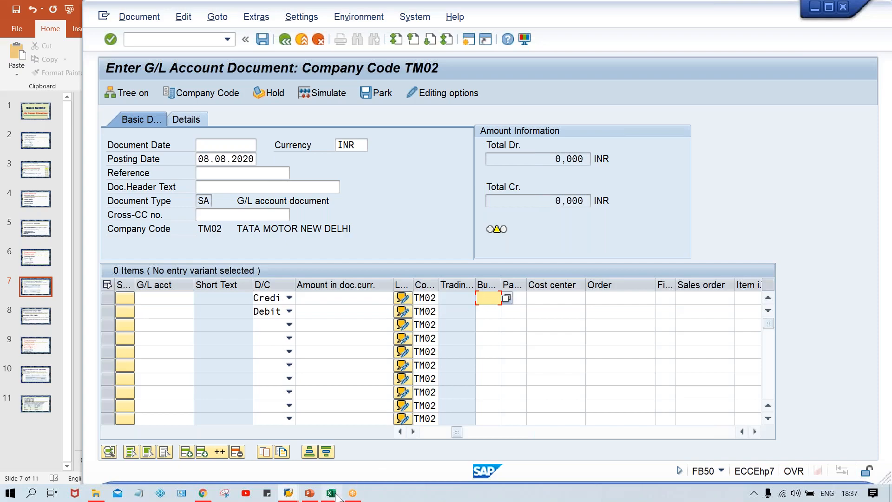
Switch to PowerPoint and review the Field Status Variant - OBC4/OBC5 slide.
mouse_move(308, 490)
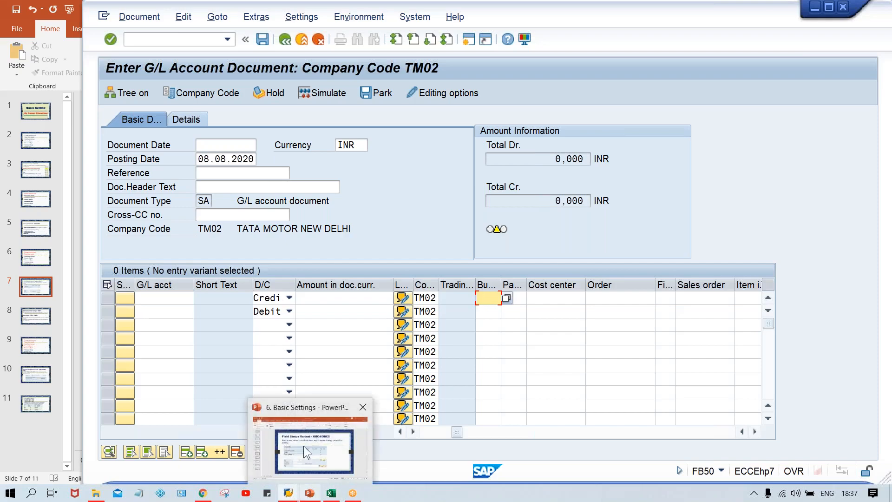
click(303, 445)
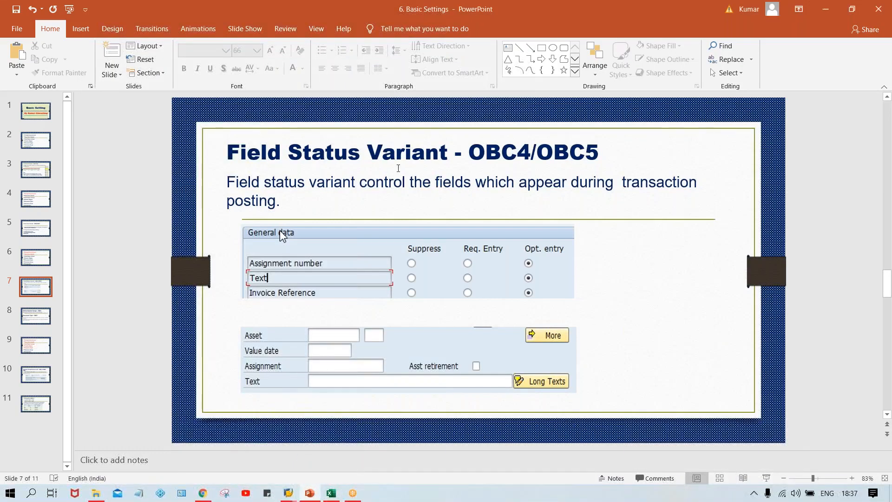
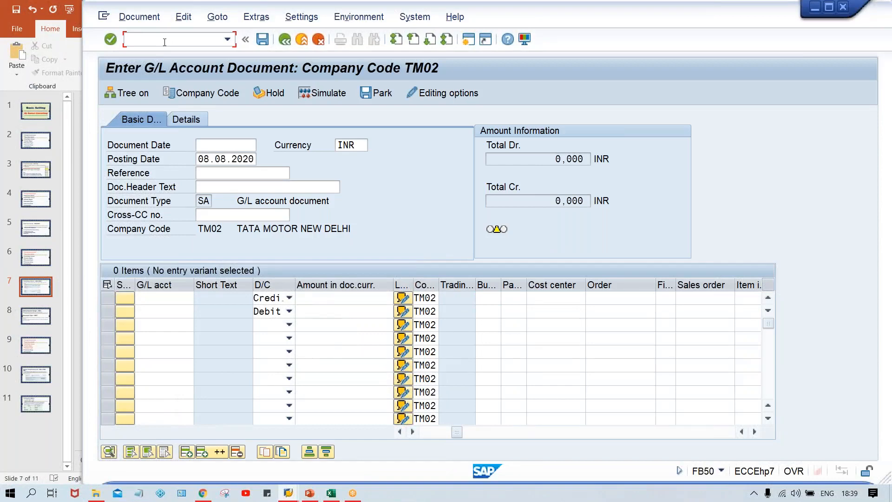
Open transaction OBC4 in SAP to maintain the field status variants.
text(/nob)
text(52)
key(Return)
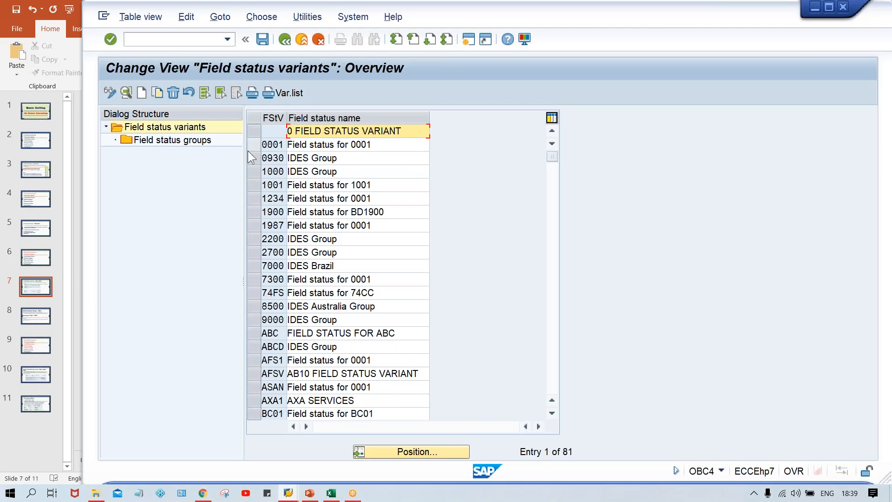
Copy field status variant 0001 and enter TFSV as the key of the new variant.
key(Tab)
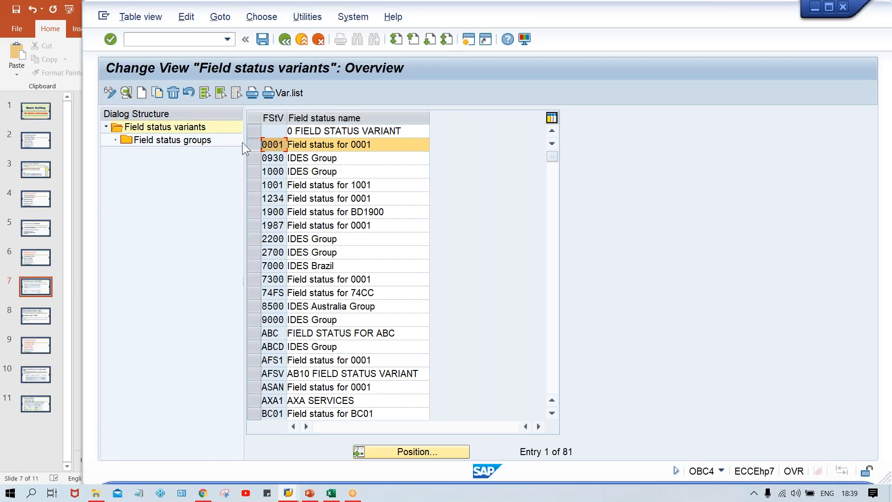
click(157, 92)
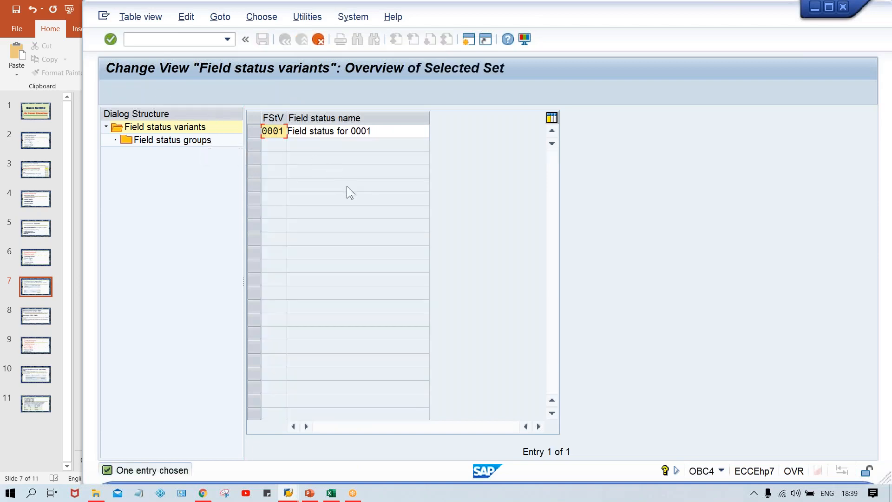
key(Caps_Lock)
text(TFSV)
key(Tab)
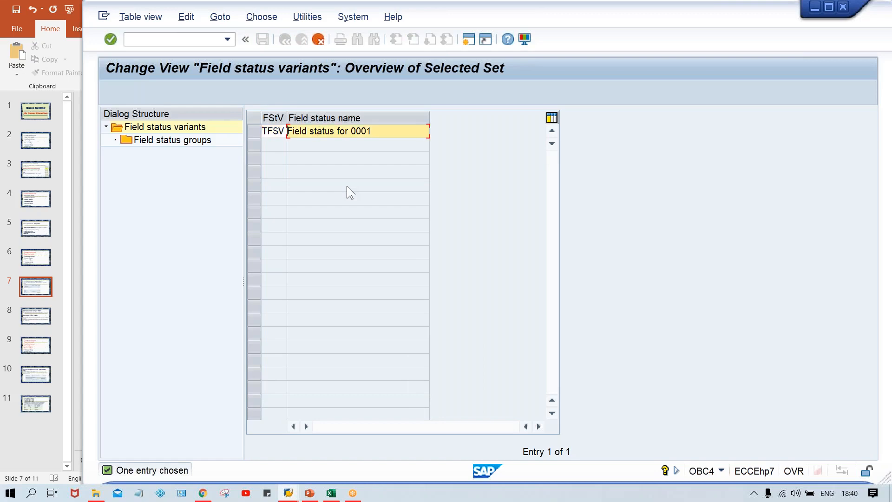
Replace the copied variant's field status name with "Field status for TM00".
key(Delete)
key(Delete)
key(Delete)
key(Delete)
key(Delete)
key(Delete)
key(Delete)
key(Delete)
key(Delete)
key(Delete)
key(Delete)
key(Delete)
key(Delete)
key(Delete)
key(Delete)
key(Delete)
key(Delete)
key(Delete)
key(Delete)
key(Delete)
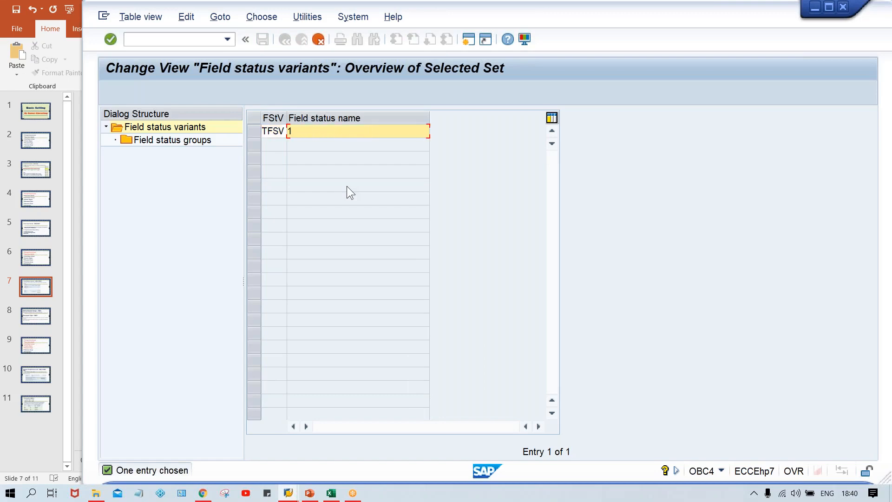
key(Down)
key(Down)
key(Down)
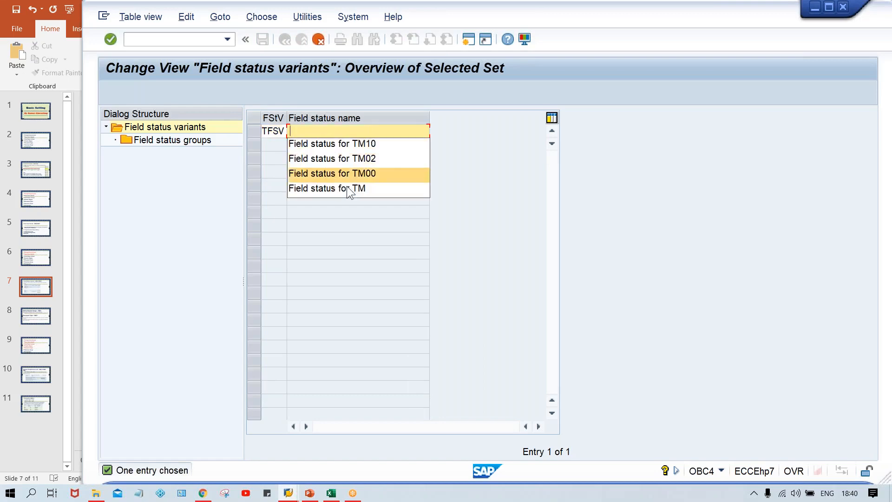
key(Return)
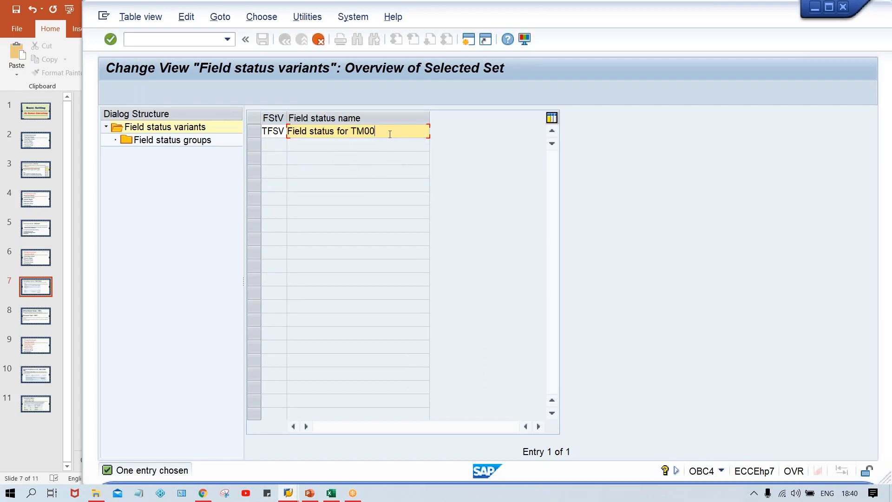
Confirm copying variant TFSV with all dependent entries and select it in the overview.
key(Return)
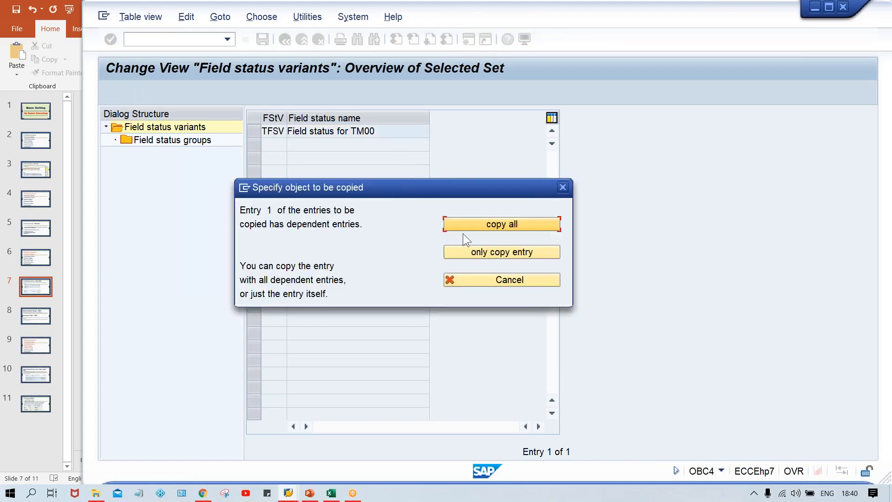
click(507, 225)
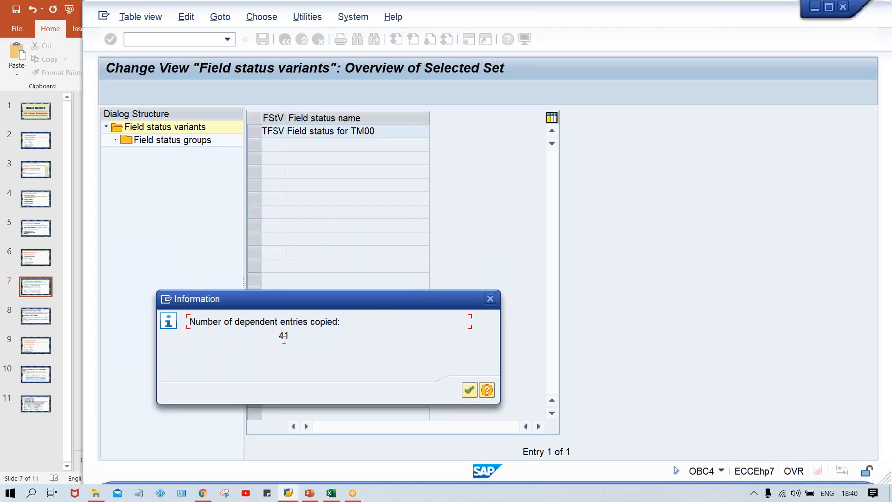
click(490, 298)
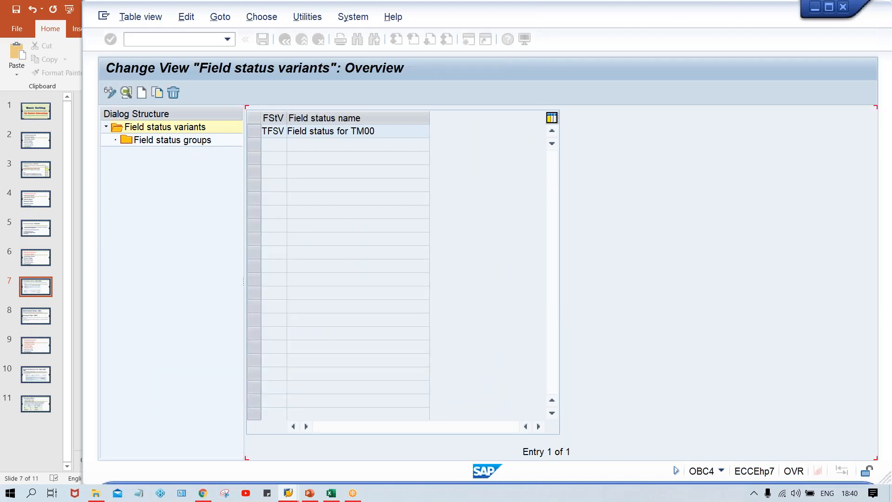
click(251, 134)
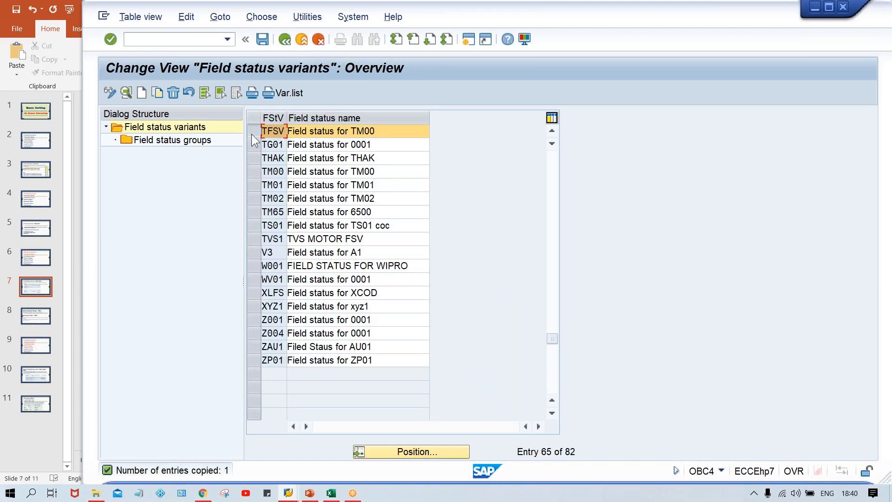
Open the field status groups of variant TFSV and display the details of group G001.
click(176, 144)
double_click(175, 142)
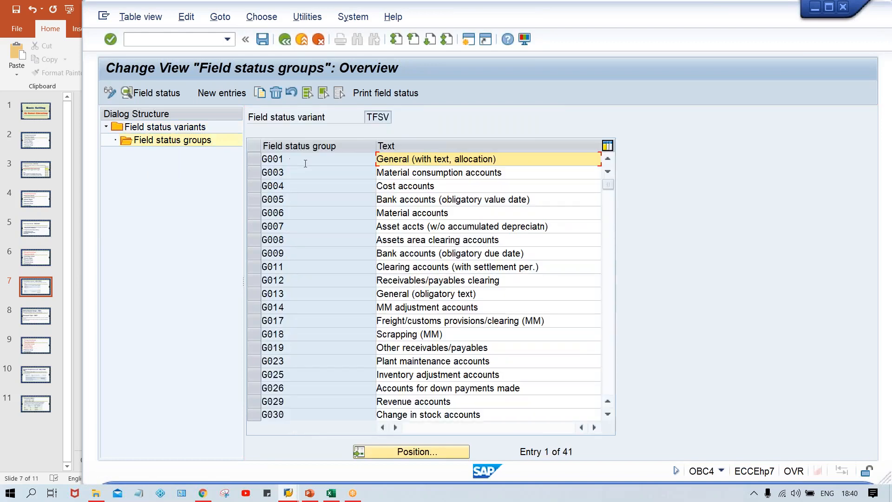
click(305, 163)
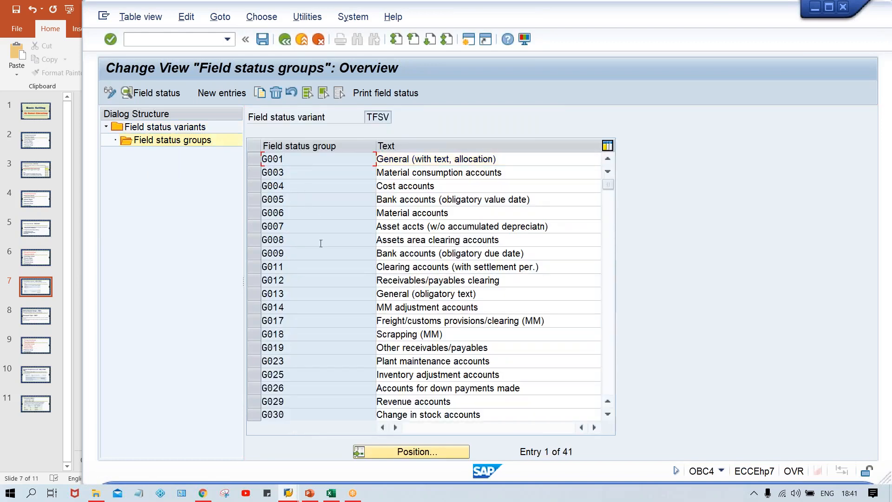
double_click(303, 160)
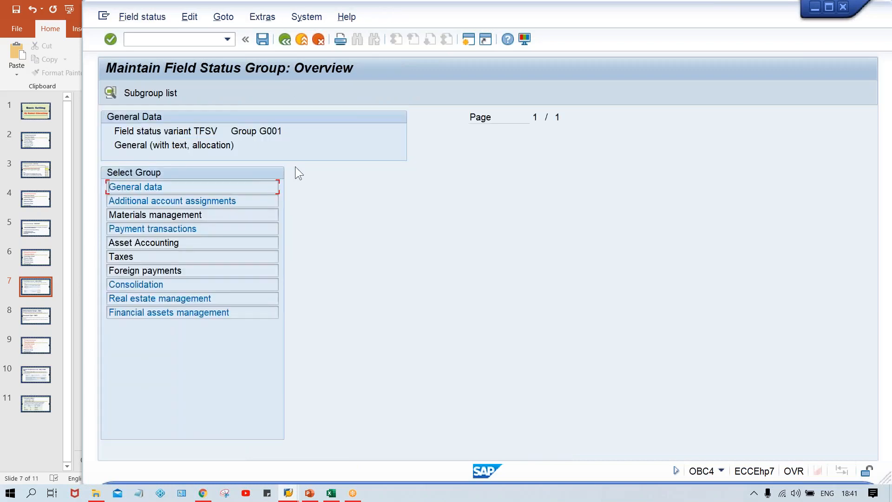
Examine the suppress, required and optional settings in group G001's general data, and return to TFSV's field status group overview.
double_click(210, 187)
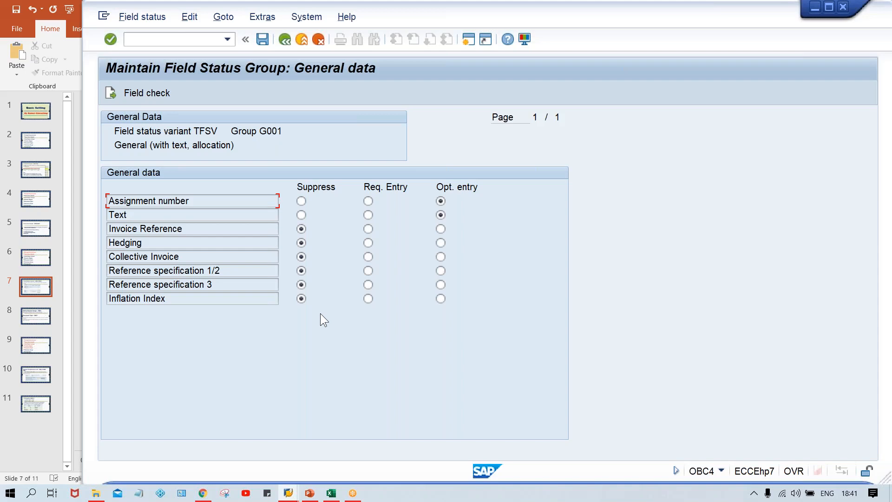
click(284, 40)
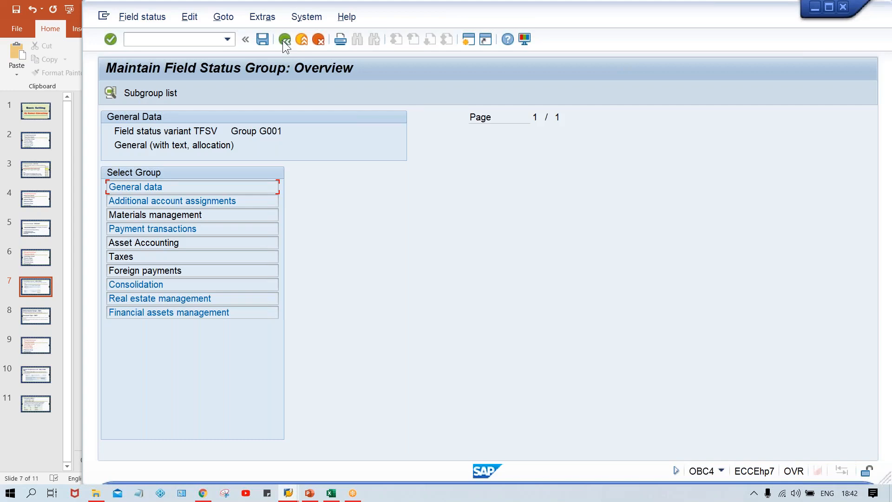
click(284, 40)
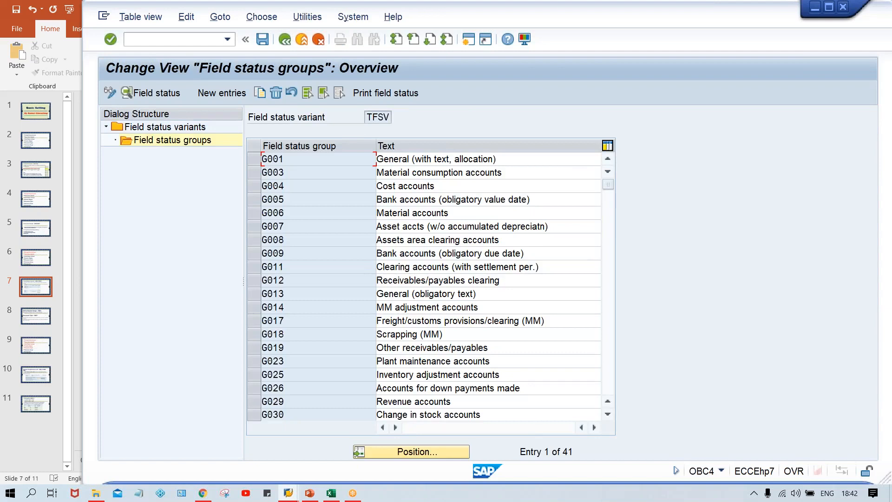
drag(366, 117, 406, 117)
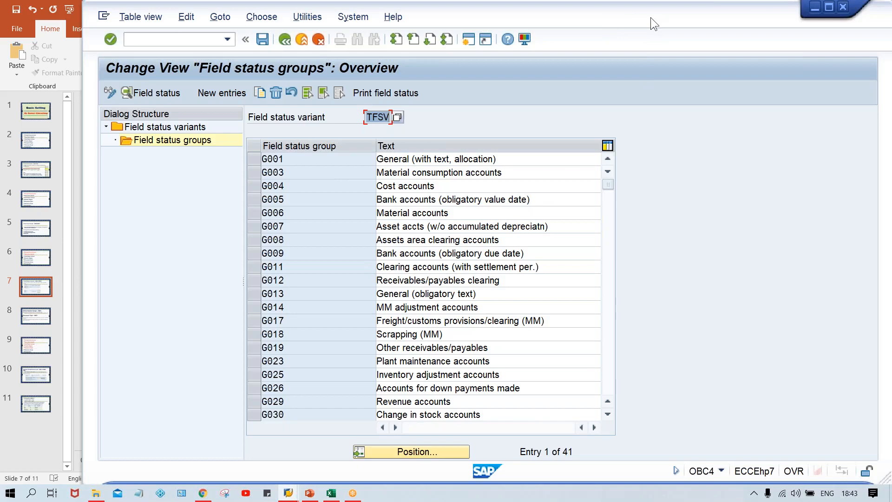
Try to open transaction OBC5 to assign company codes to field status variants, and decline displaying the locked data.
click(172, 39)
text(/NOB)
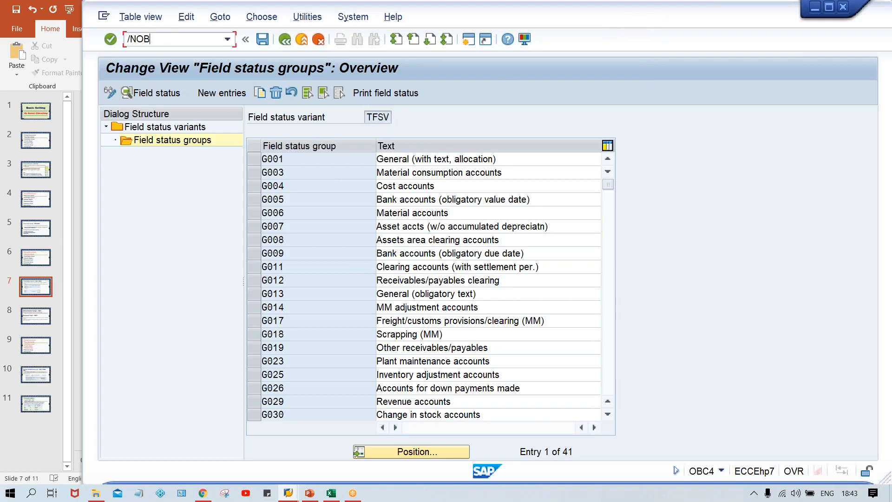
text(C5)
key(Return)
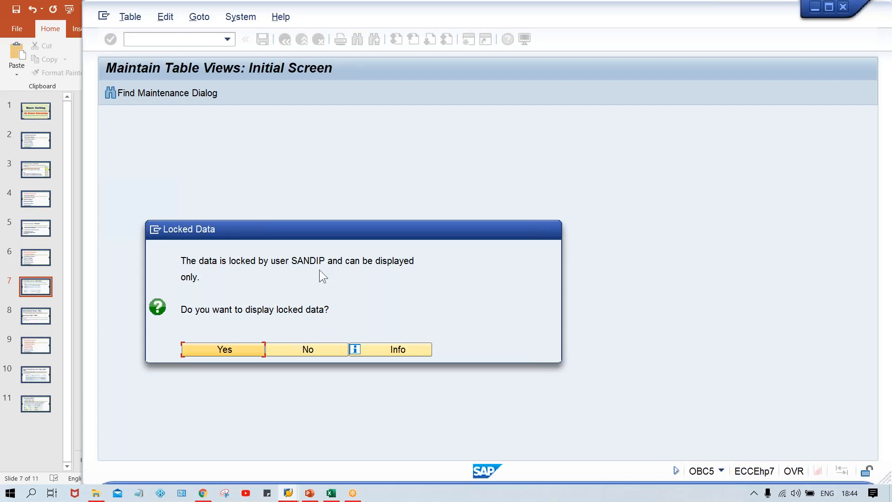
click(303, 346)
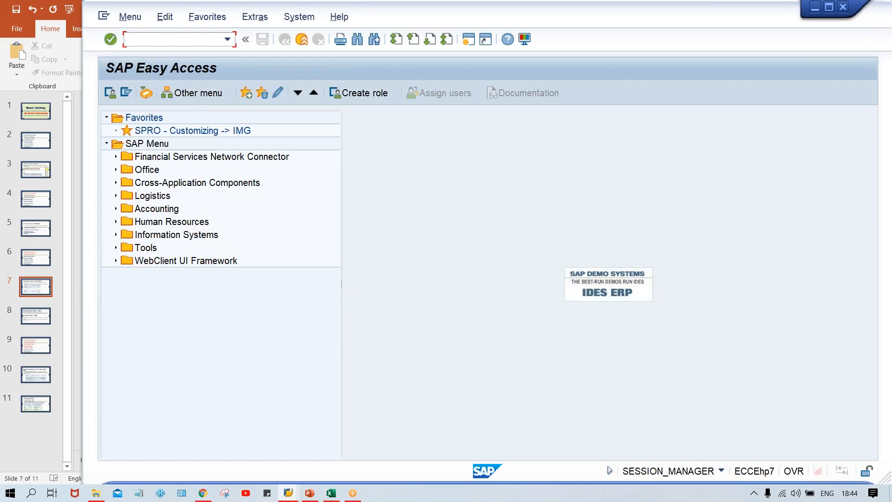
Open transaction SM12 and list the lock entries of all users in client 800.
text(SM12)
key(Return)
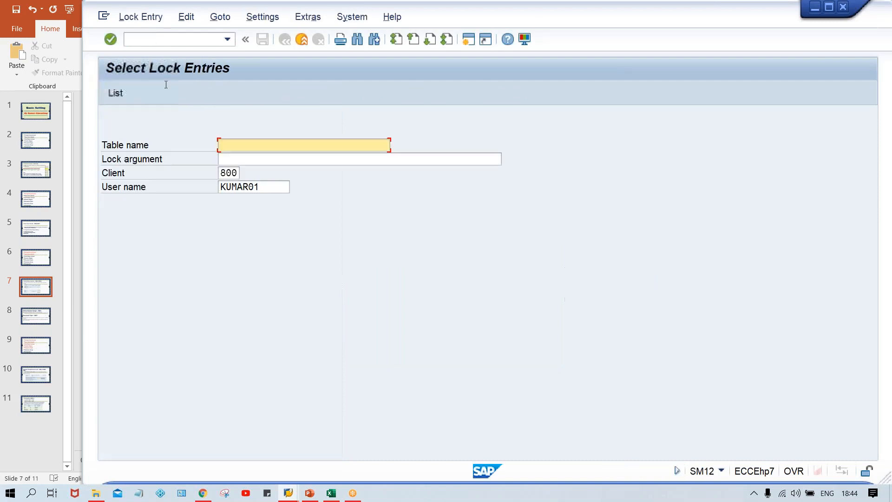
drag(271, 187, 219, 187)
key(BackSpace)
key(Return)
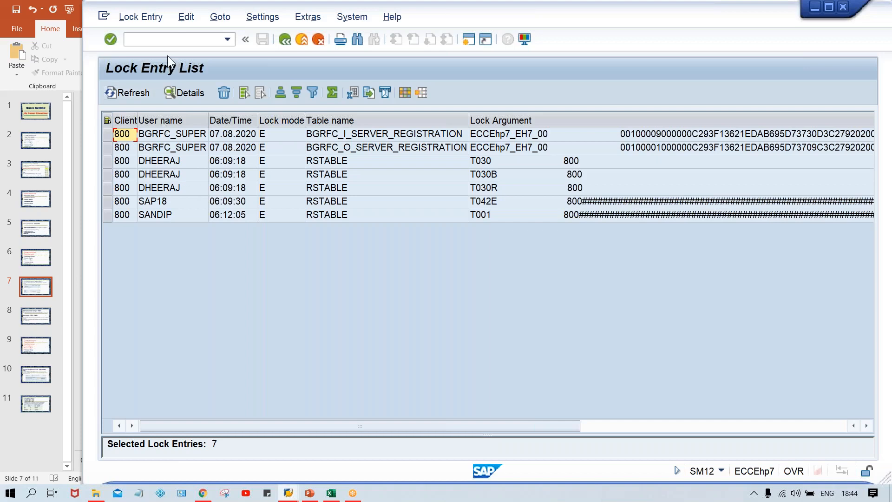
Delete all lock entries in the list, repeating the deletion for the newly listed entries.
click(135, 16)
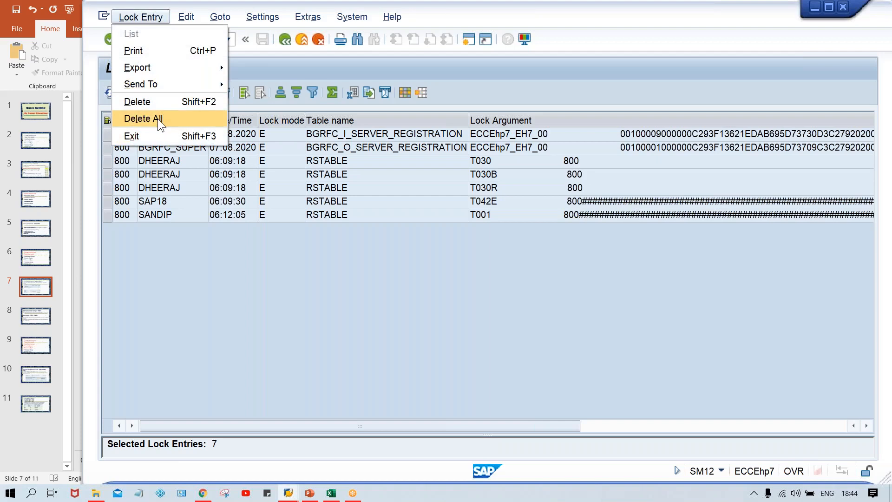
click(158, 119)
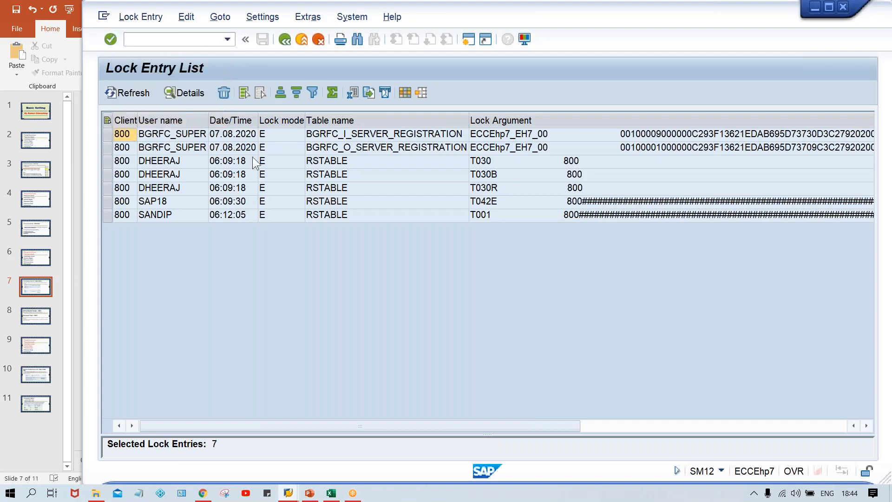
click(318, 251)
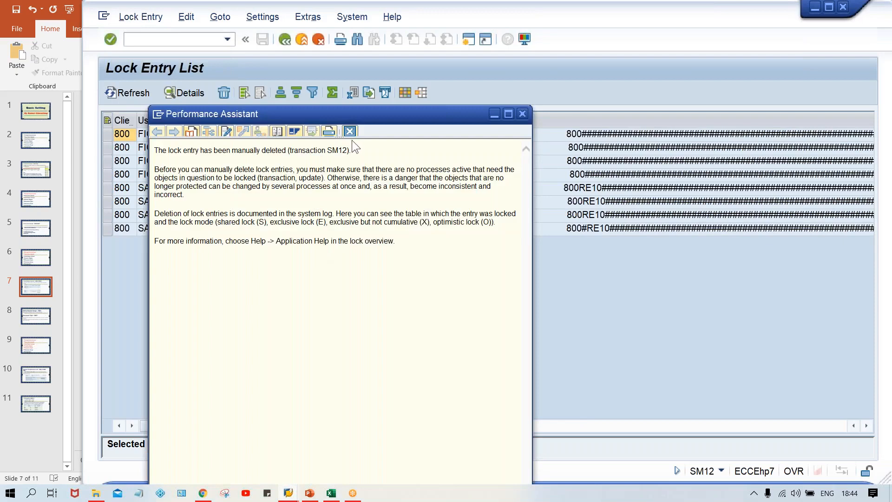
click(350, 131)
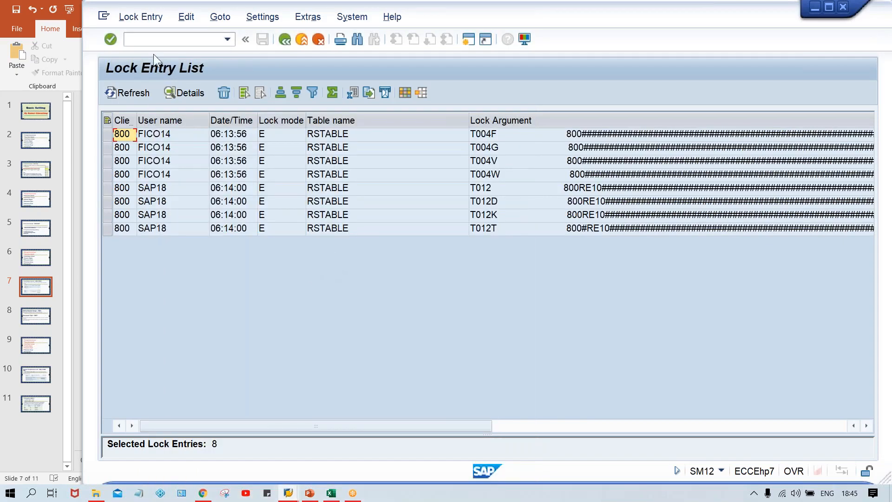
click(130, 18)
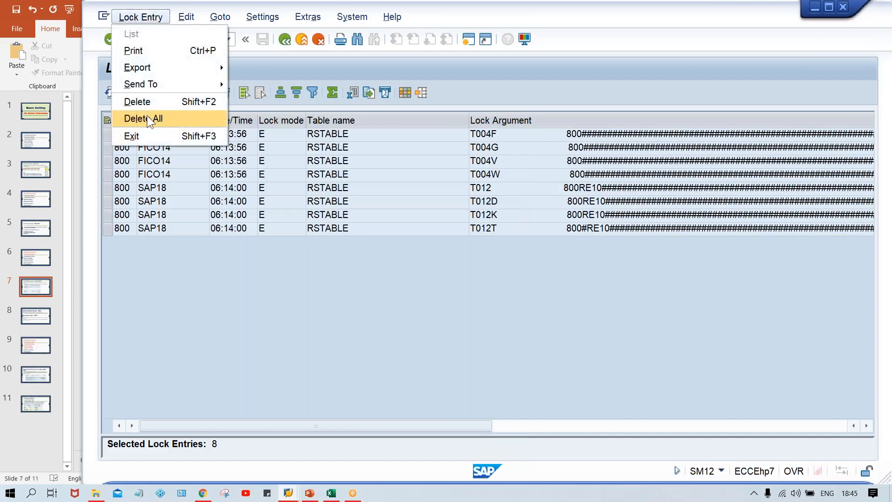
click(147, 118)
click(303, 251)
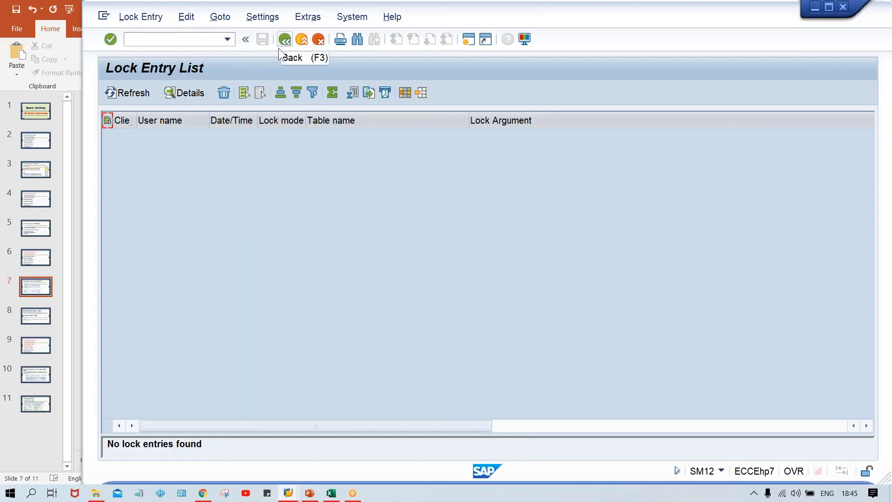
Open transaction OBC5 and position the assignment list at company code TM00.
key(Down)
key(Down)
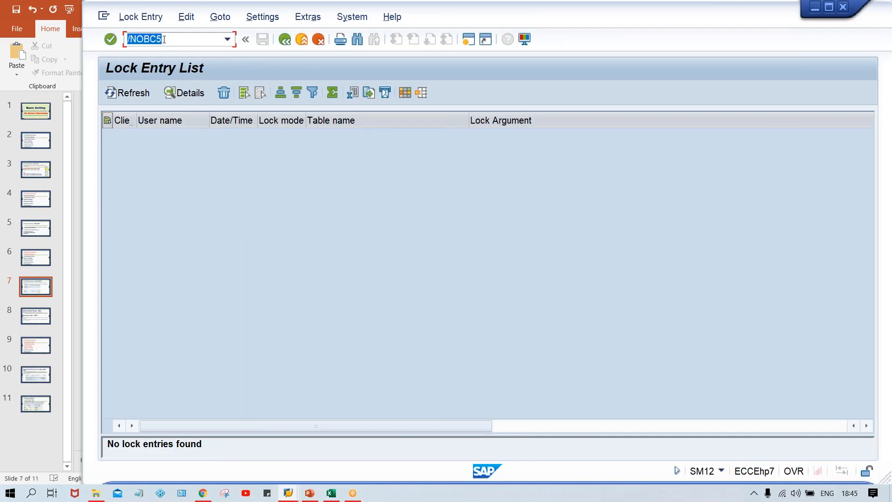
click(185, 43)
key(Return)
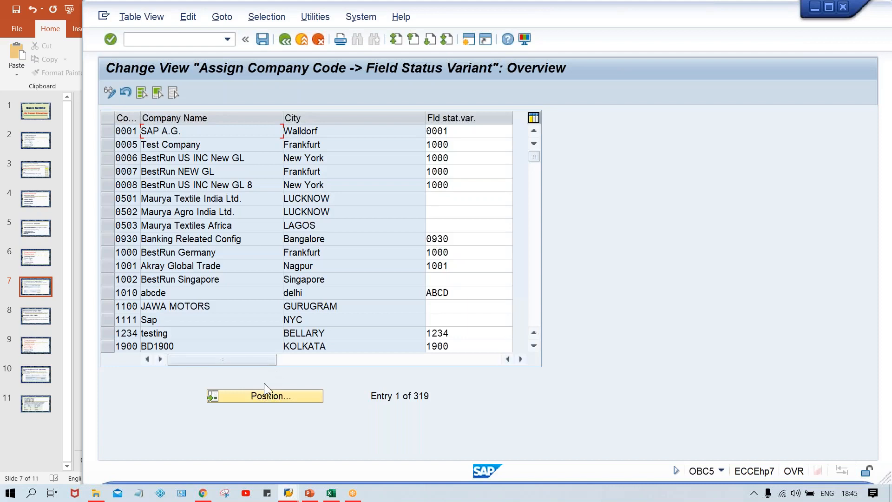
click(259, 395)
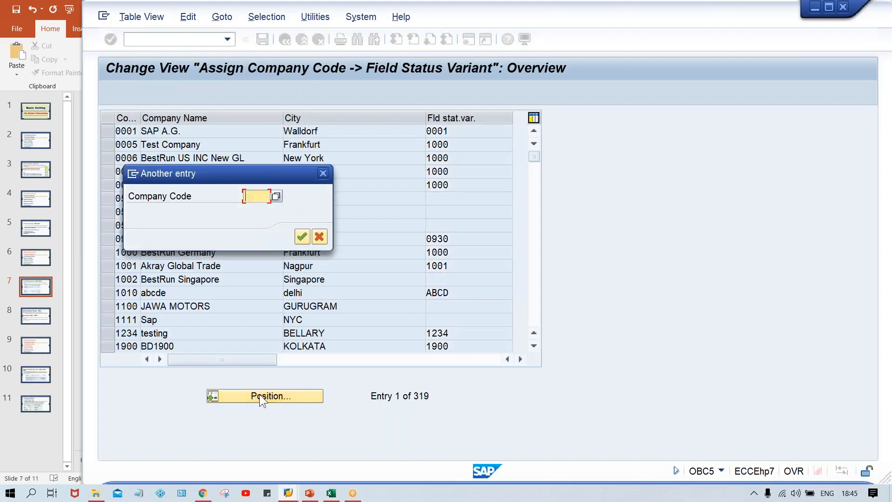
text(TR00)
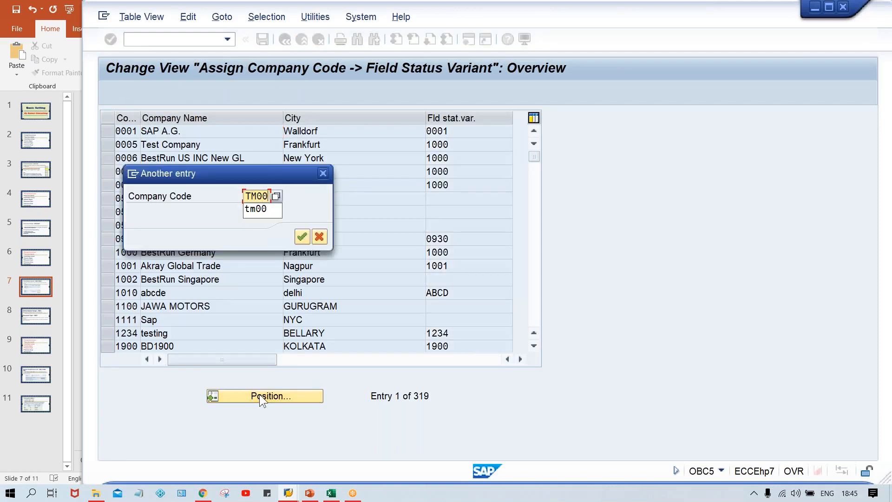
key(Return)
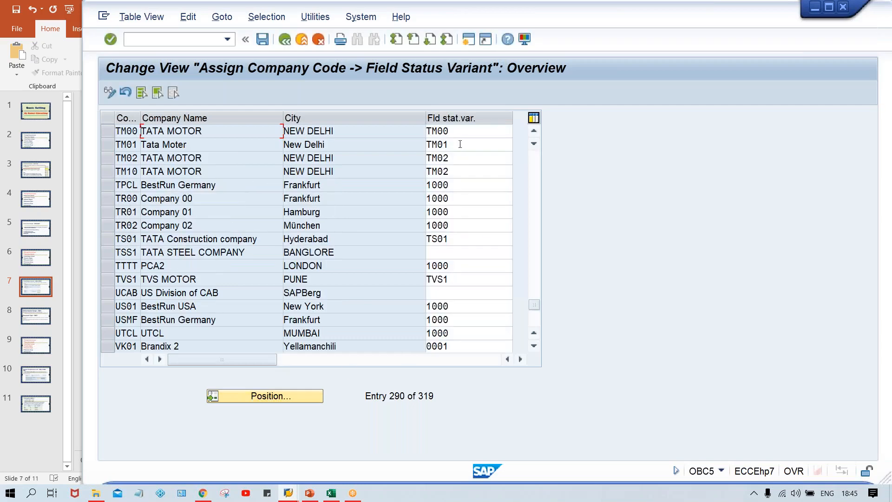
Try to assign field status variant TFSV to company code TM00.
click(460, 140)
double_click(460, 131)
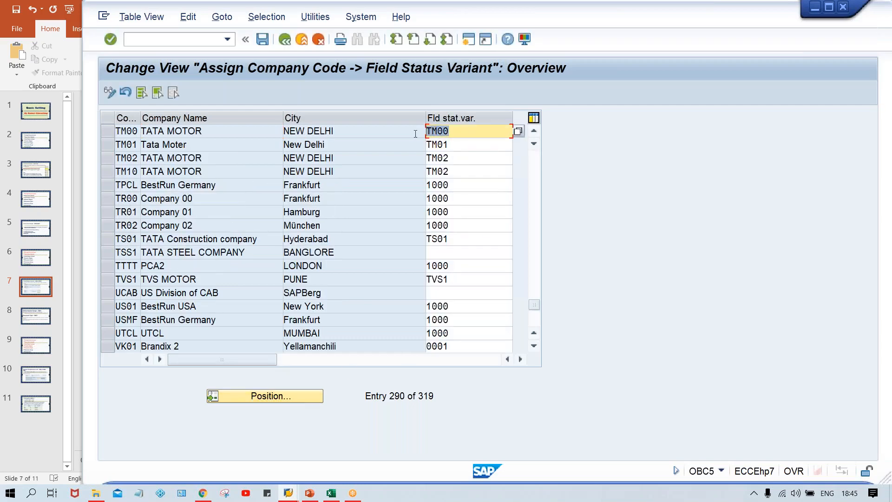
key(BackSpace)
click(435, 134)
text(T)
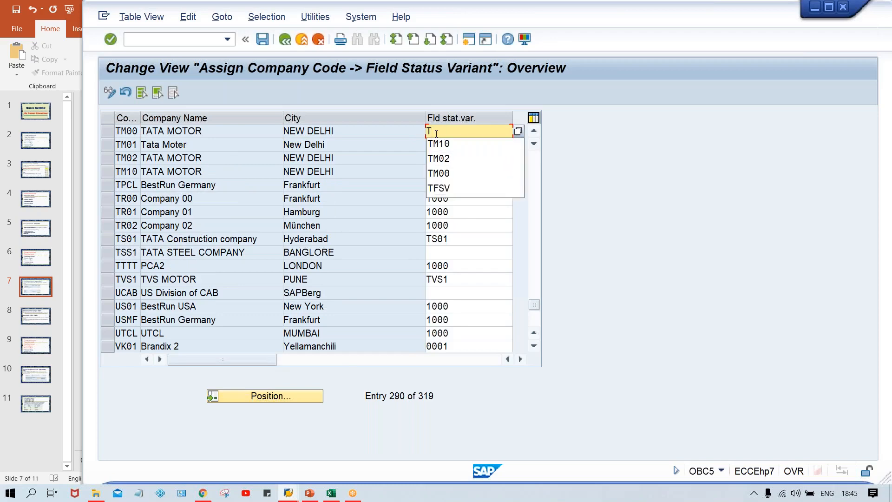
text(FSV)
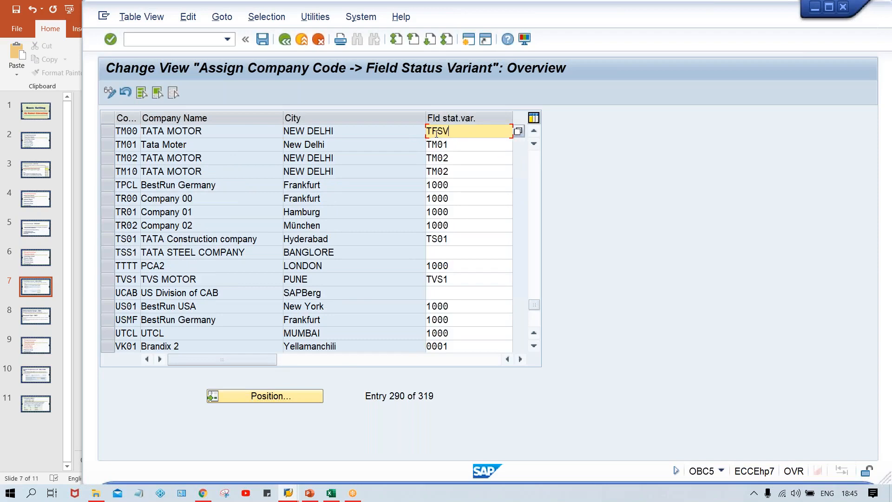
key(Return)
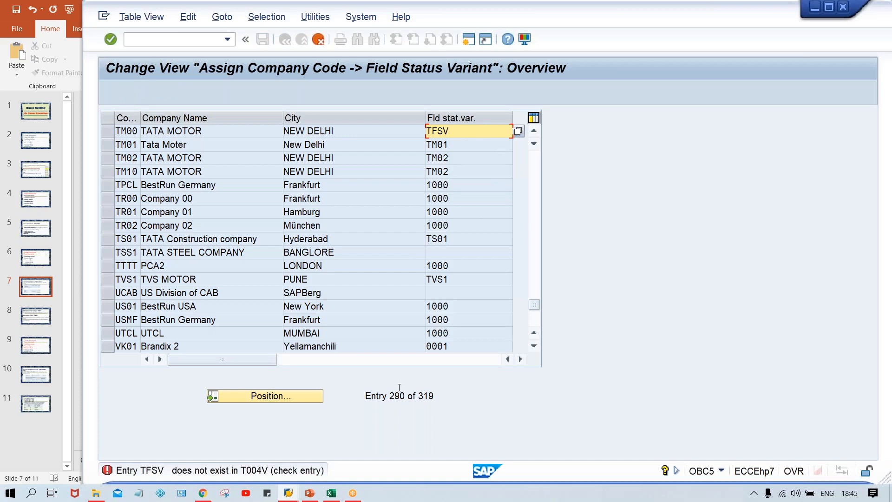
click(289, 496)
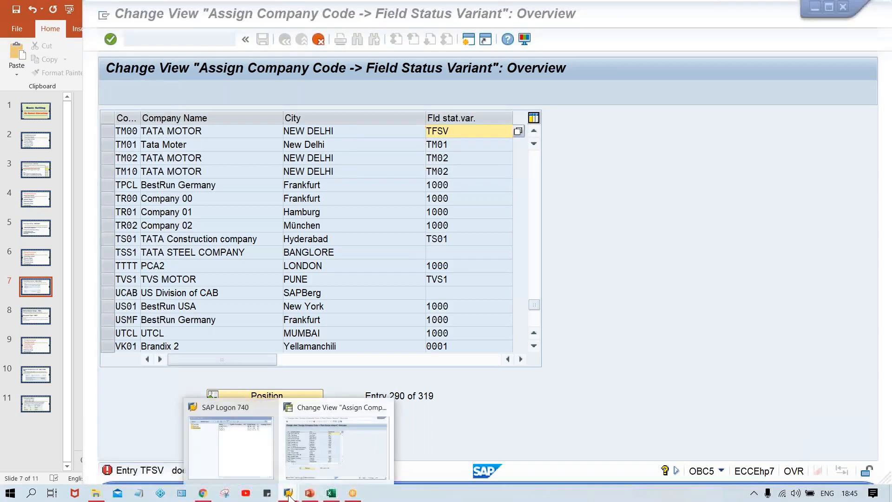
click(342, 446)
click(466, 135)
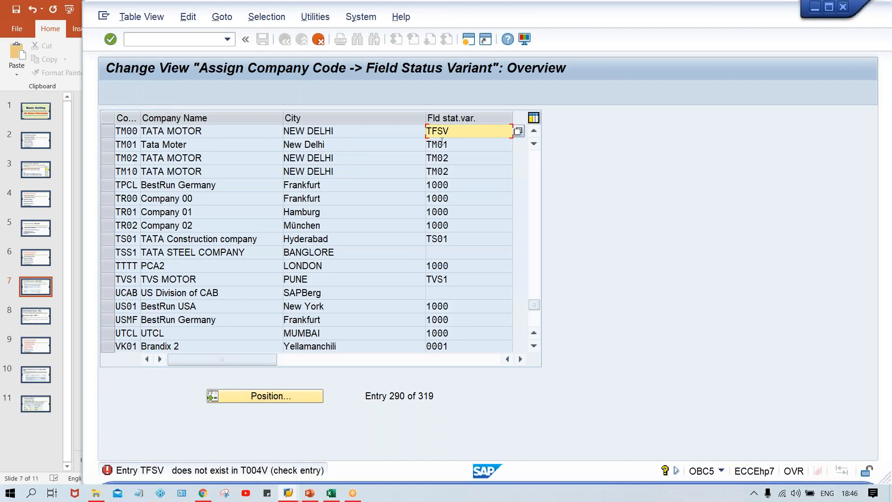
Leave the company code assignment and open transaction OBC4 to maintain the field status variants.
click(179, 40)
text(/)
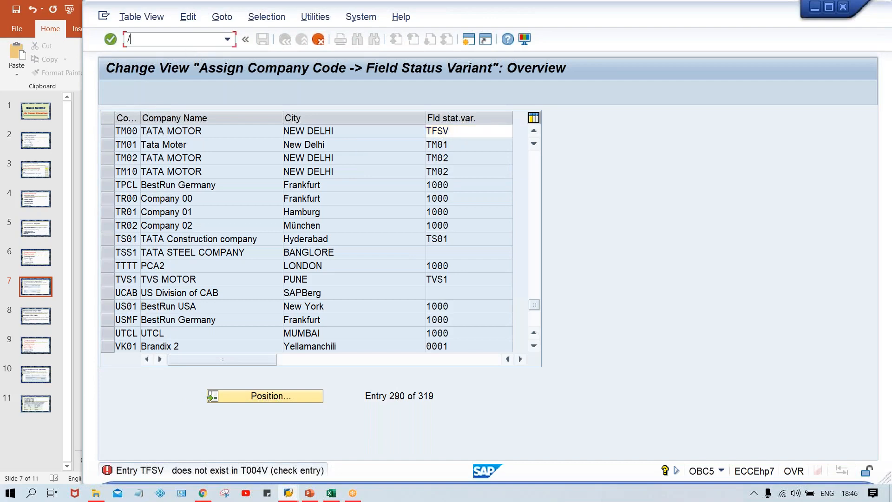
text(NOBC5)
key(Return)
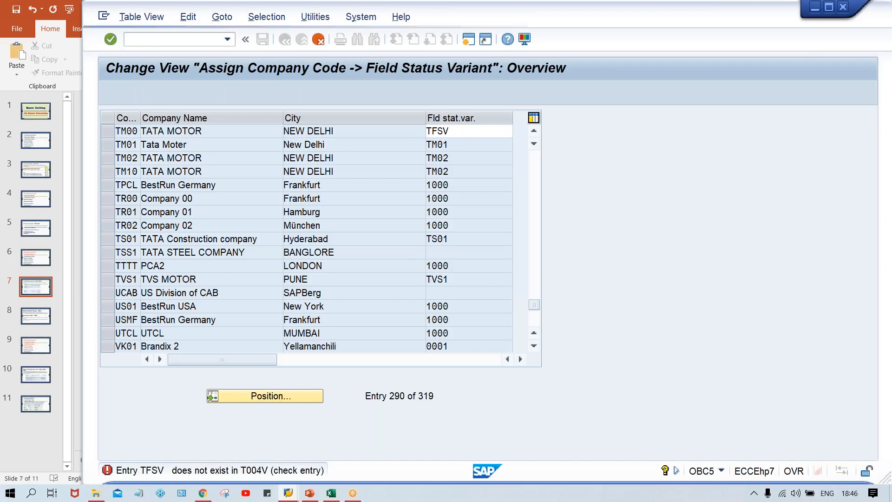
Copy field status variant 0001 and enter TFSV as the key of the copy.
click(254, 144)
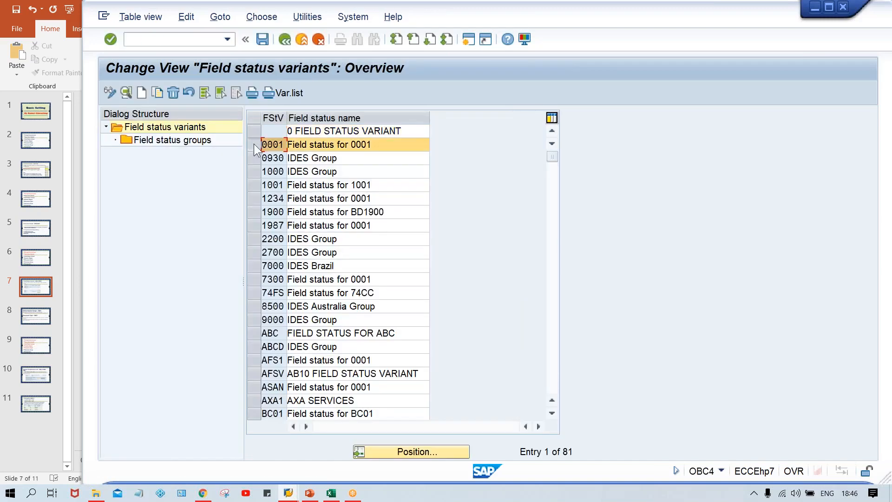
key(F6)
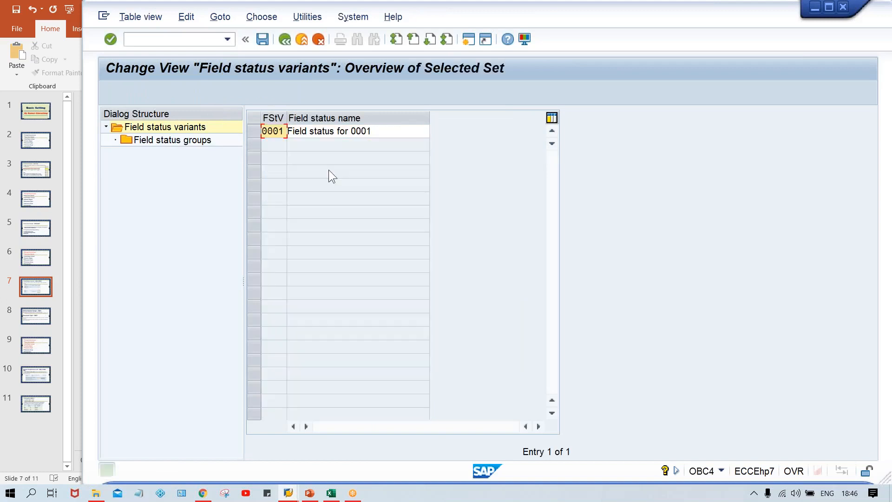
key(Delete)
key(Delete)
key(Delete)
key(Delete)
key(Down)
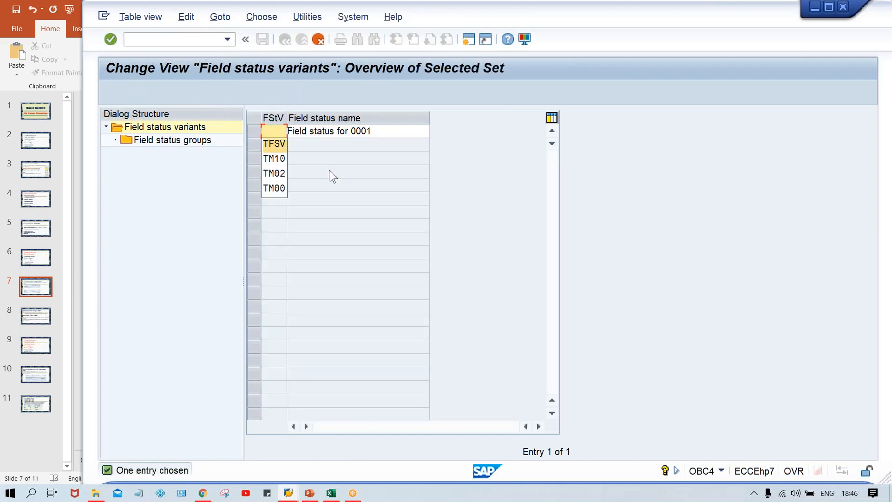
key(Return)
Set the copied variant's field status name to "Field status for TM00" and submit the entry.
key(Tab)
key(Down)
key(Return)
key(Return)
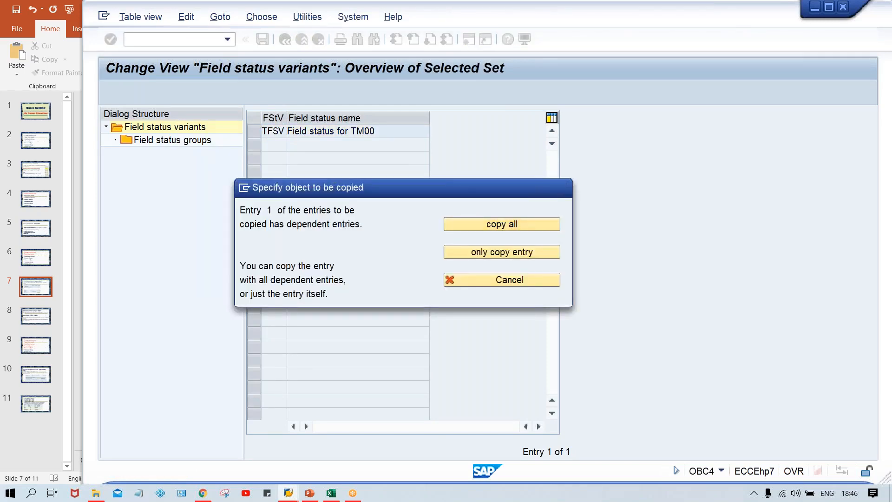
Copy field status variant TFSV with all dependent entries and save it under the customizing request EH7K900078.
key(Return)
key(Return)
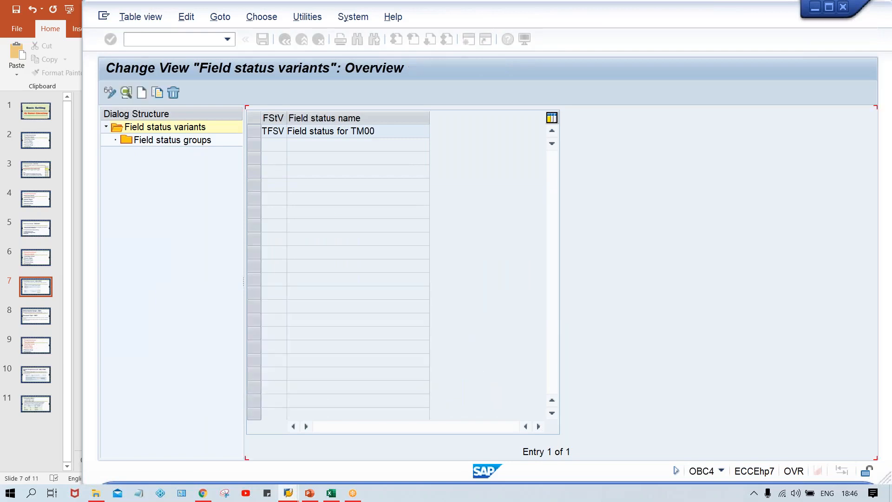
key(ctrl+s)
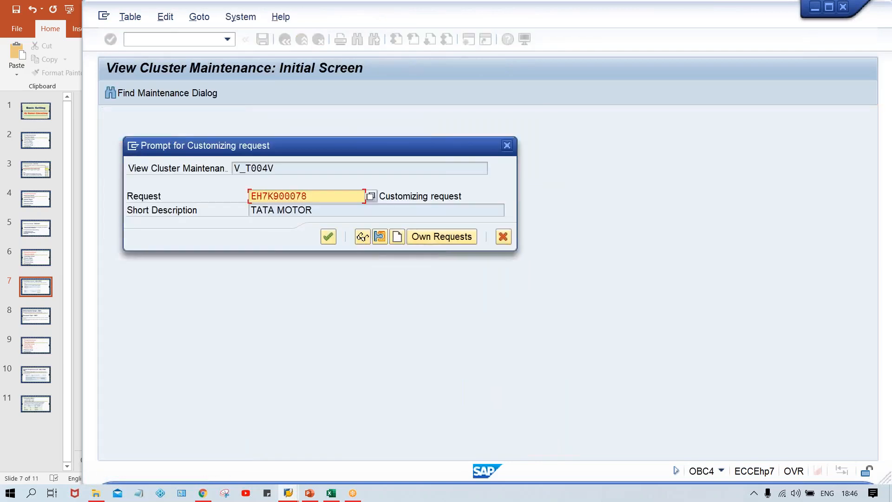
key(Return)
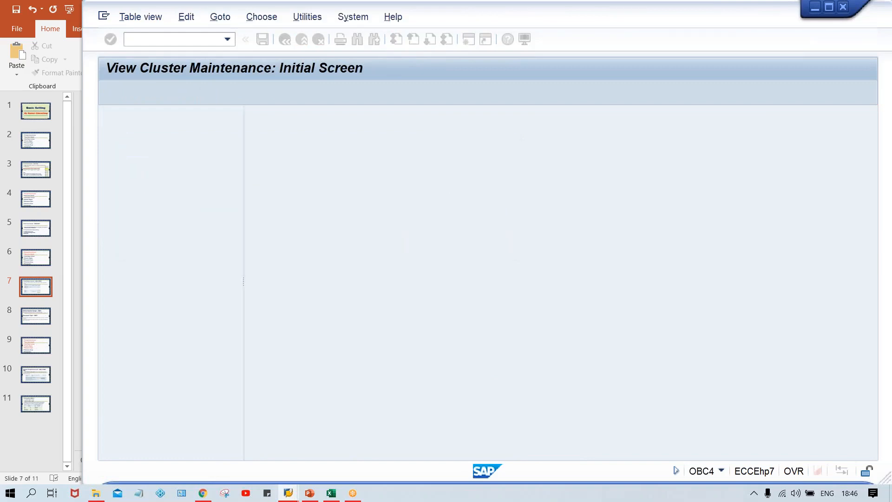
Open transaction OBC5 and position the company code assignment list at company code TM00.
click(181, 38)
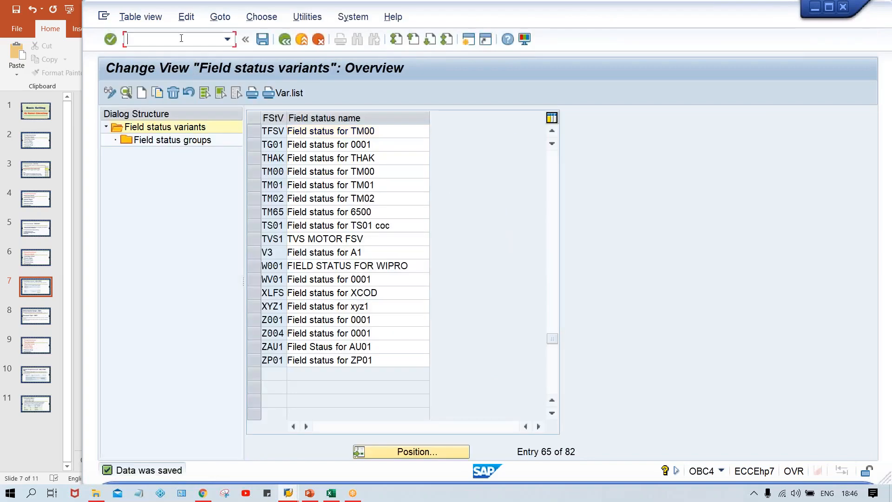
click(227, 39)
click(198, 64)
key(Return)
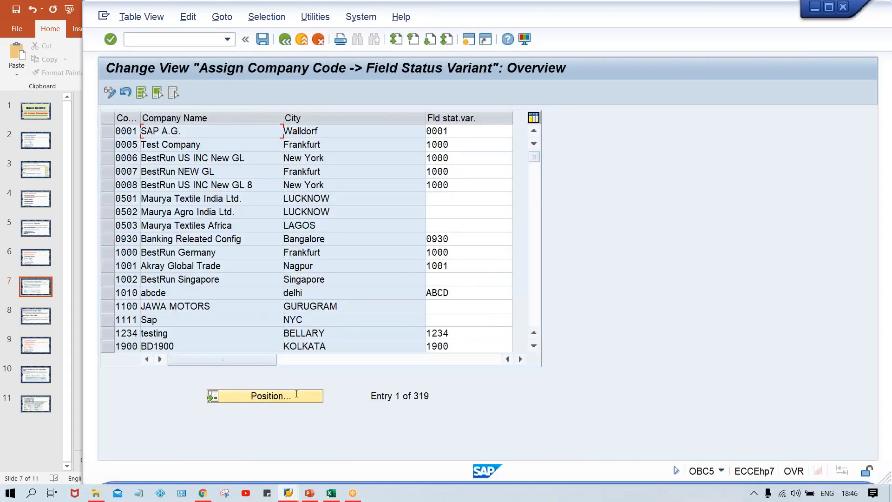
click(263, 392)
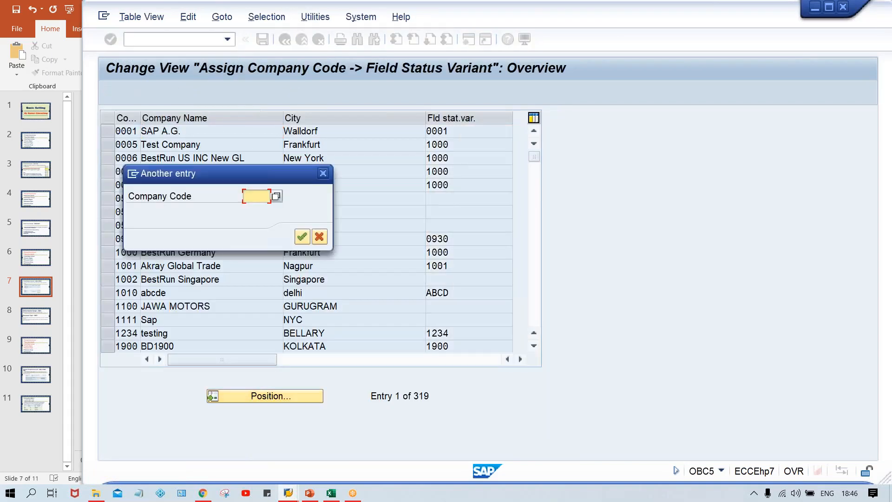
text(TM00)
key(Return)
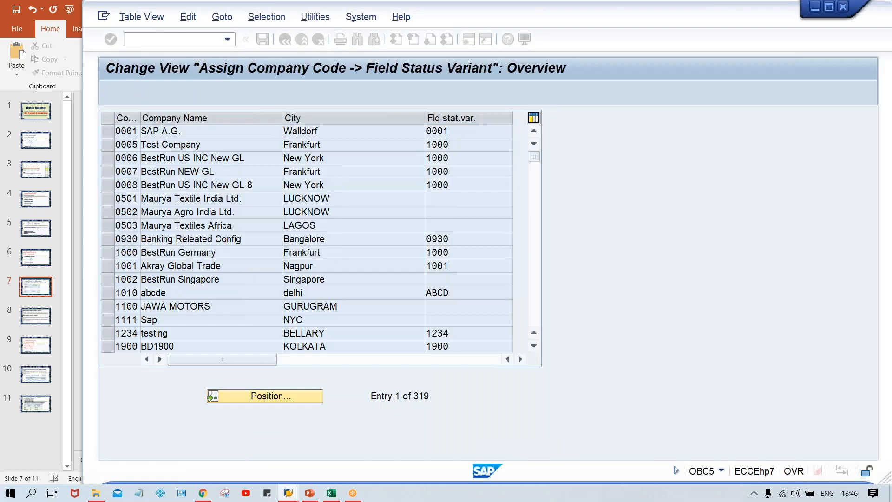
Set the field status variant of company code TM00 to TFSV and save it under the customizing request EH7K900078.
click(433, 131)
drag(450, 132, 379, 134)
key(Delete)
key(Down)
key(Return)
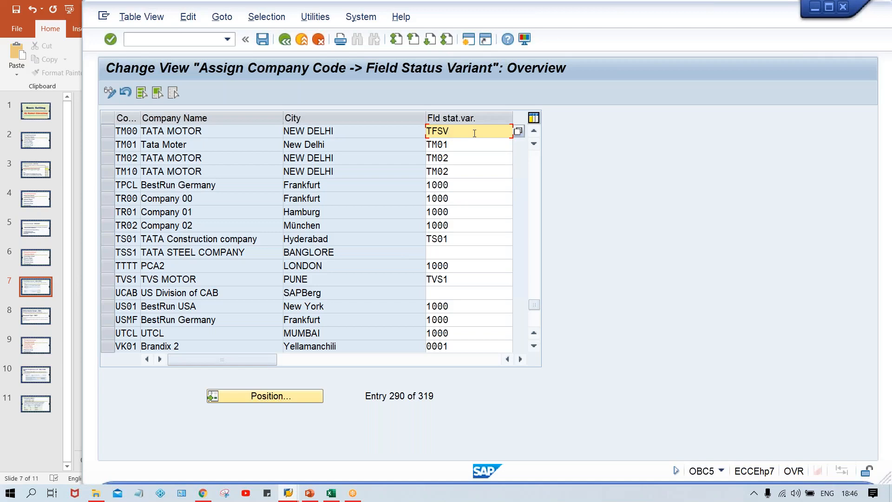
key(ctrl+s)
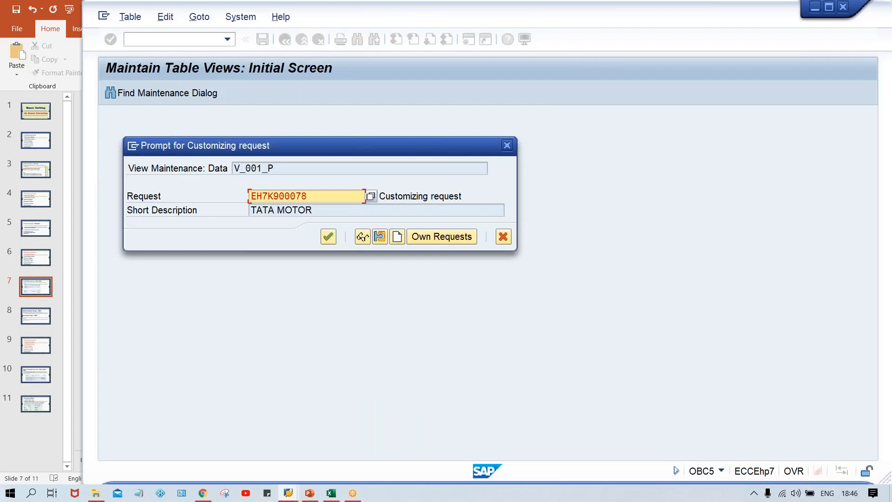
key(Return)
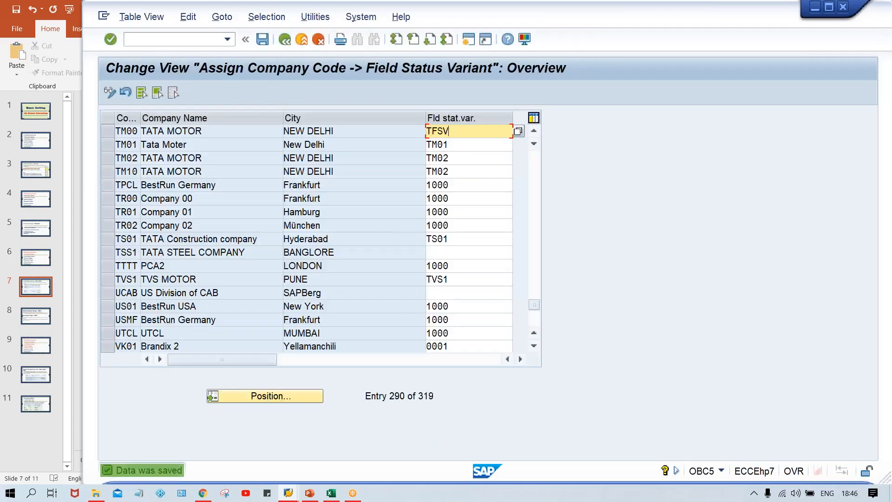